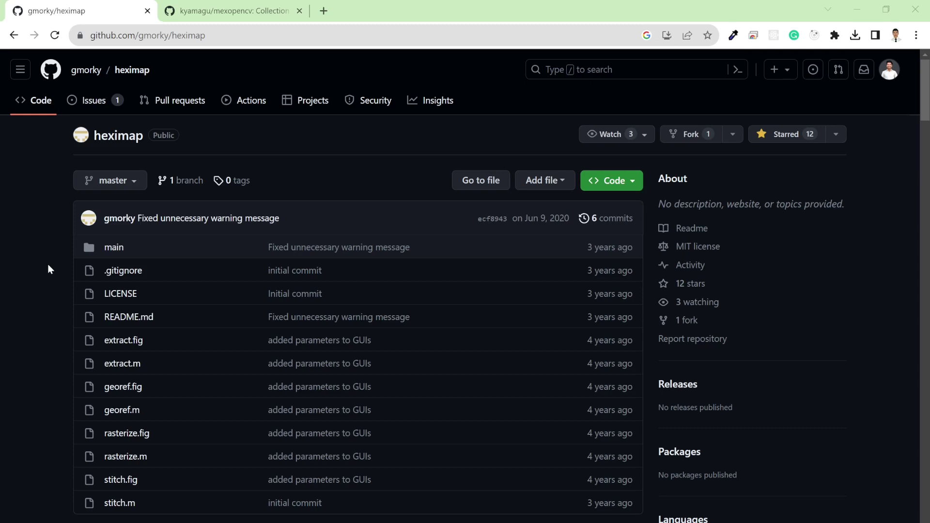
- Review the Requirements section of the HEXIMAP README, including the MATLAB version and the supported KH-9 Hexagon imagery
scroll(49, 270, down, 7)
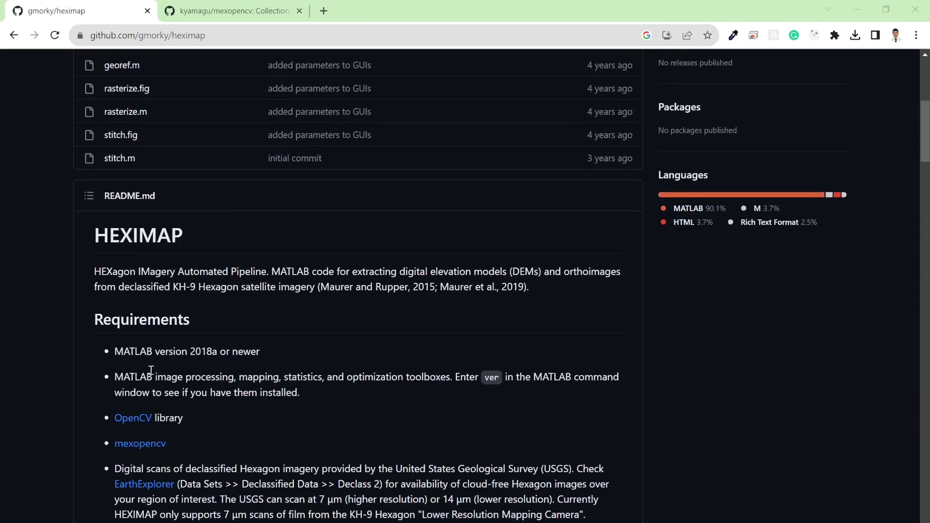
scroll(149, 375, down, 2)
drag(176, 259, 240, 258)
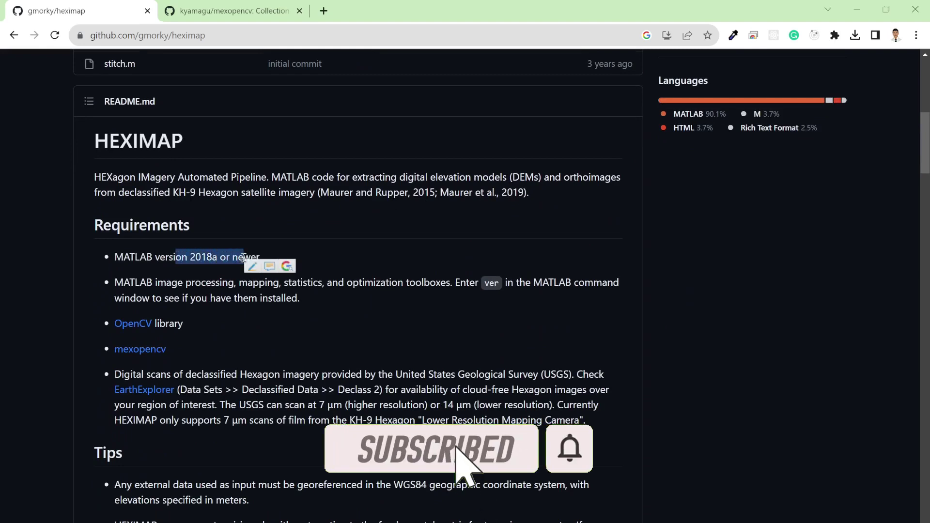
click(248, 297)
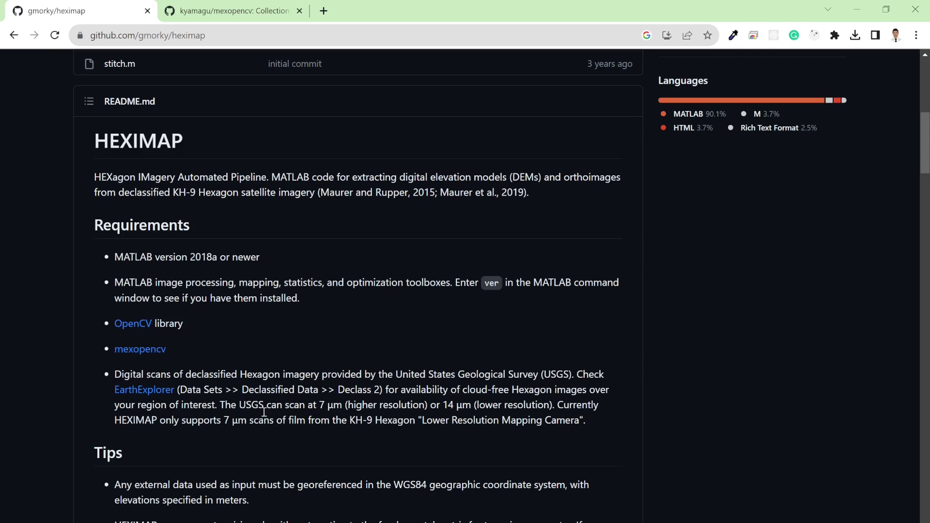
drag(349, 422, 423, 420)
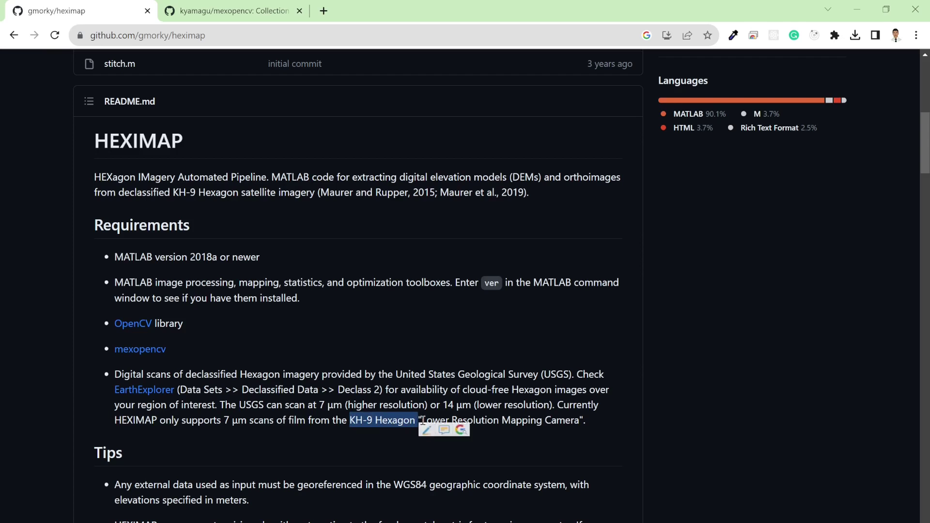
click(557, 425)
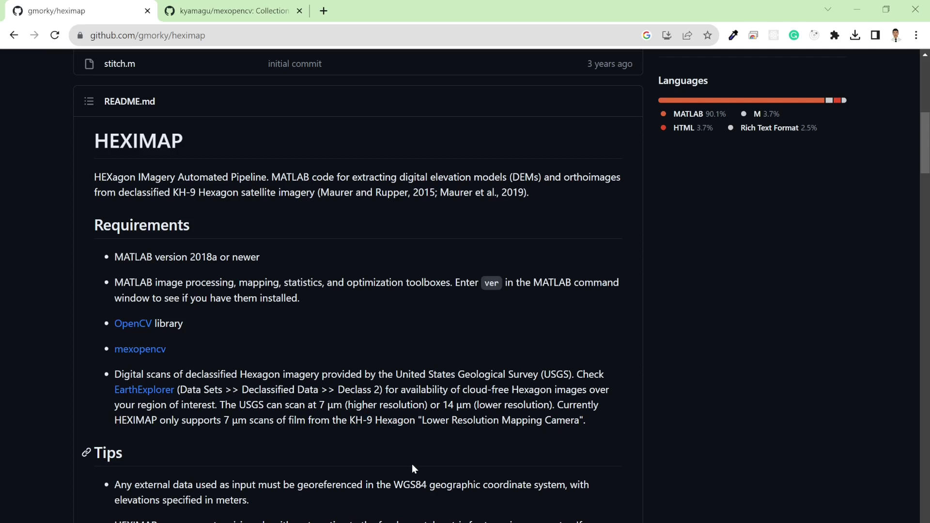
- Switch to the installation notes in Visual Studio Code, enlarge them, and search Windows for an installed MATLAB
key(alt+Tab)
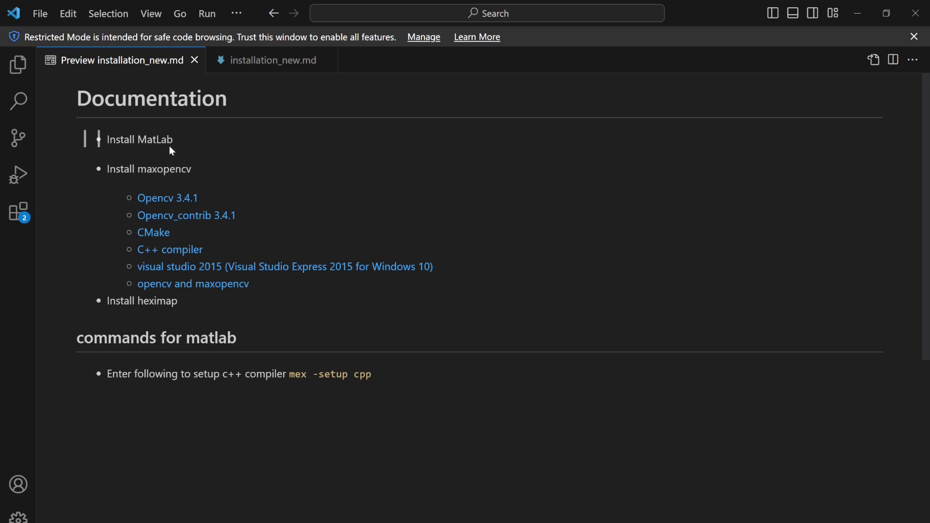
key(ctrl+equal)
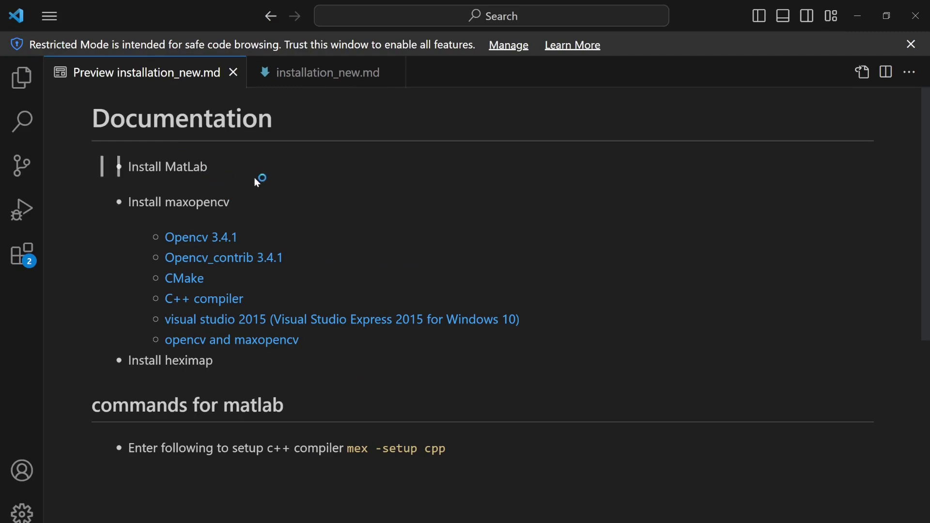
key(super)
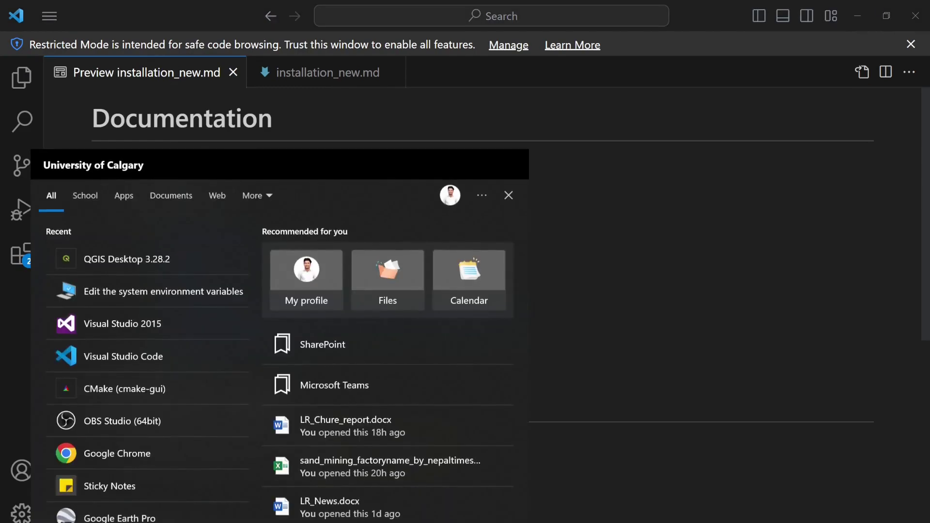
text(matla)
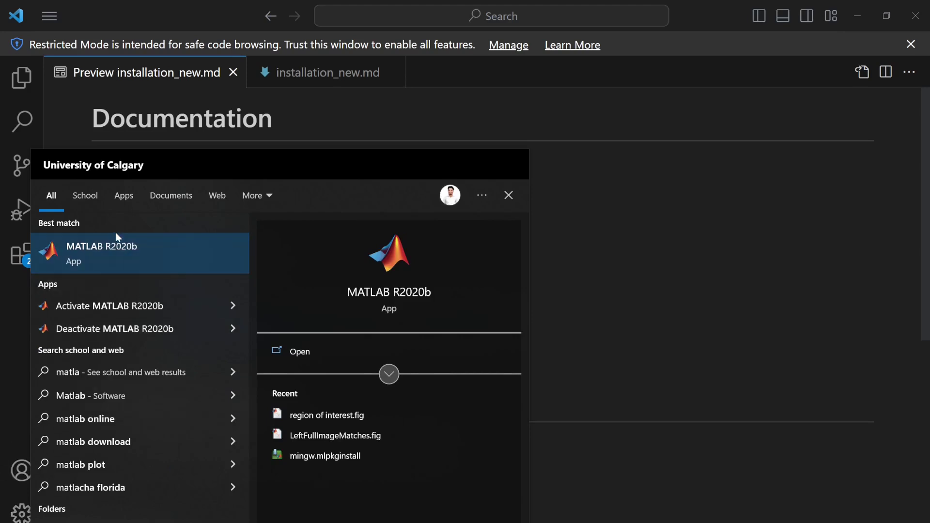
click(625, 295)
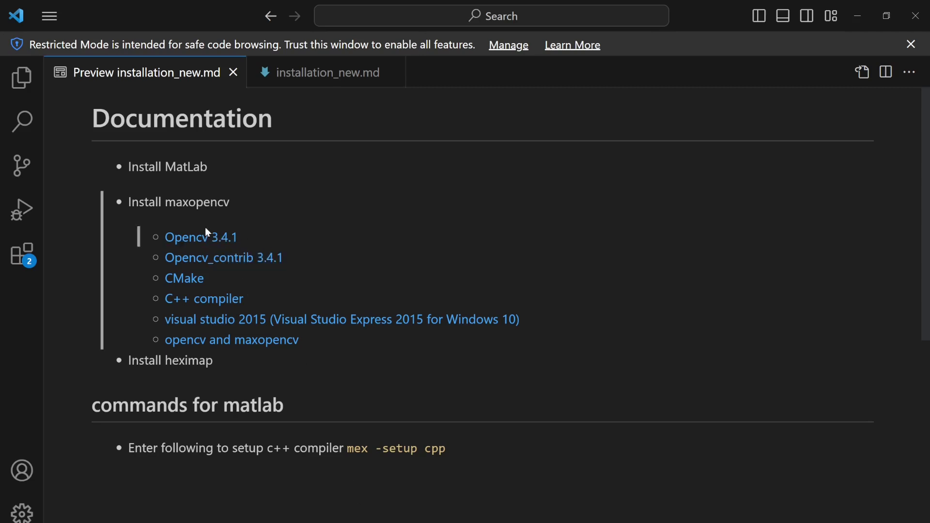
- Switch to Chrome and examine the mexopencv repository README for its OpenCV version requirements and Windows build instructions
mouse_move(356, 516)
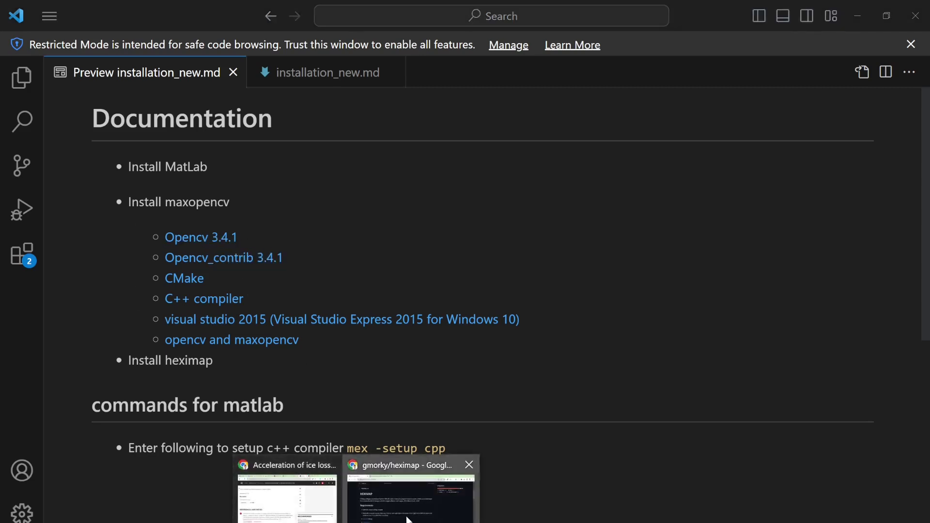
click(414, 503)
click(244, 6)
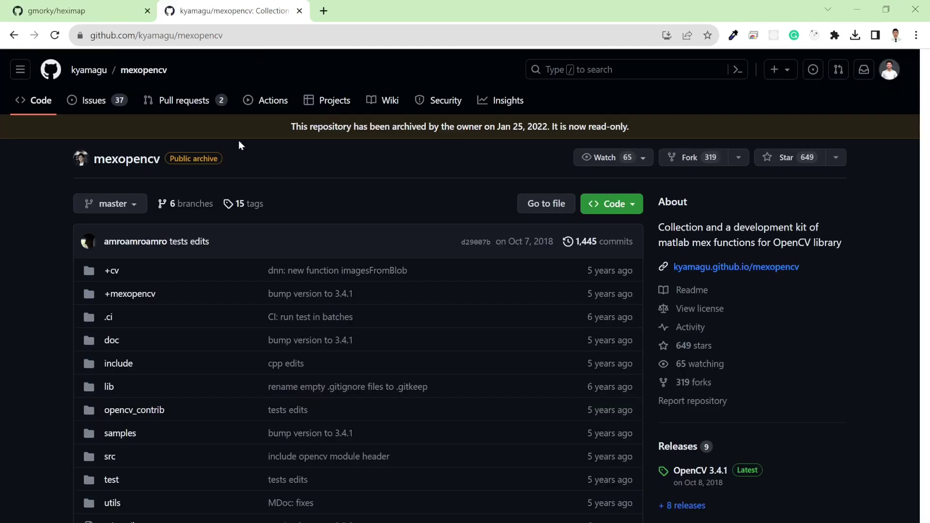
scroll(256, 294, down, 5)
scroll(256, 294, up, 5)
scroll(256, 293, down, 20)
scroll(256, 294, down, 3)
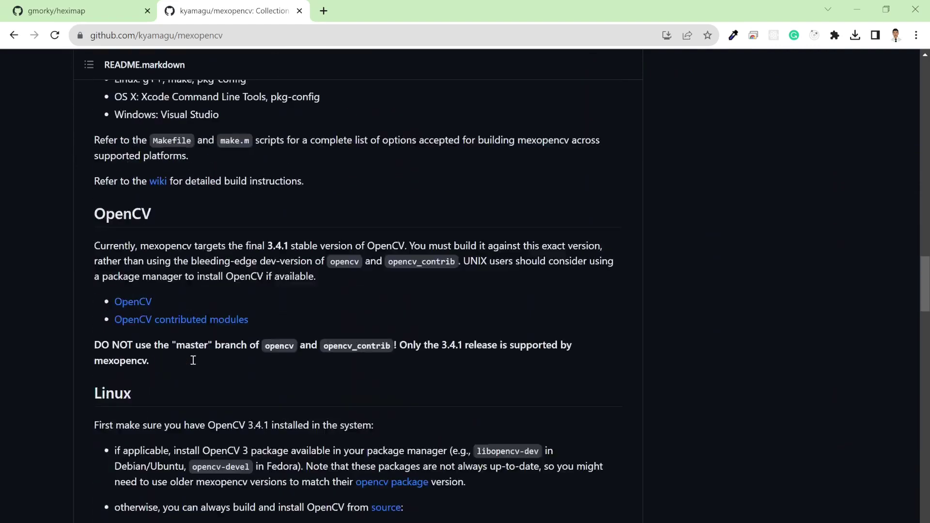
scroll(193, 360, down, 15)
scroll(192, 360, down, 5)
scroll(193, 361, up, 1)
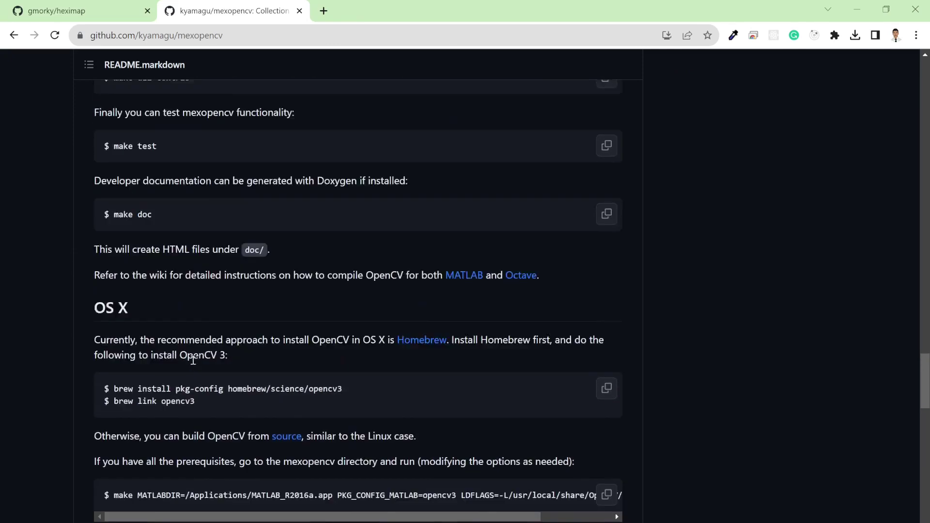
scroll(193, 361, up, 14)
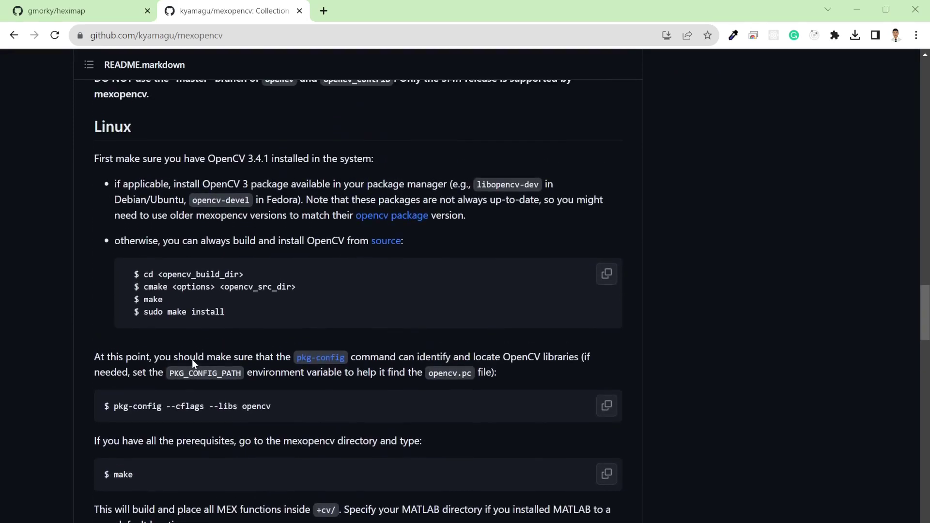
scroll(228, 425, down, 11)
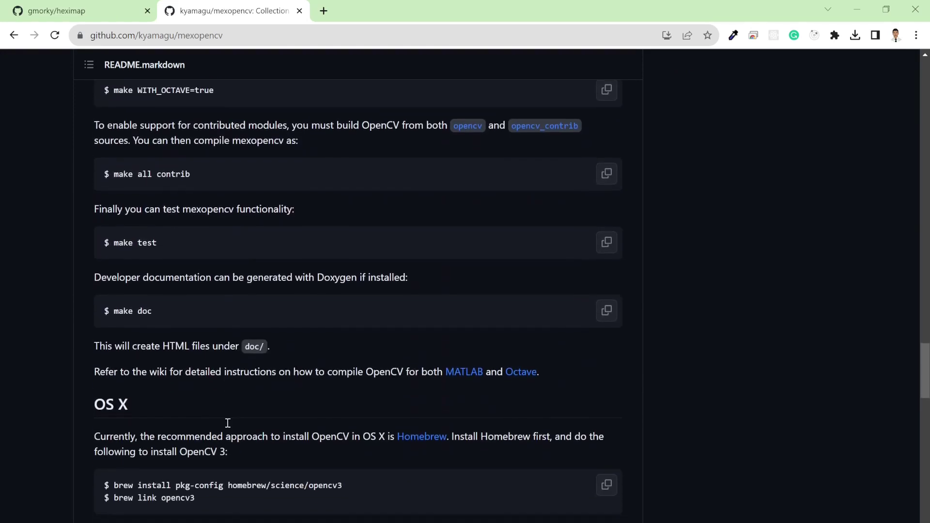
scroll(179, 440, down, 3)
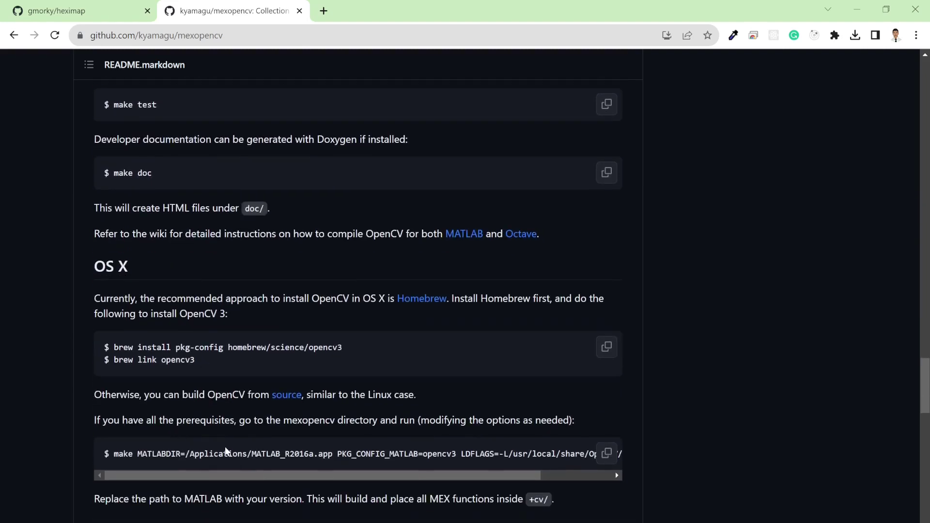
scroll(226, 450, down, 2)
scroll(225, 450, down, 3)
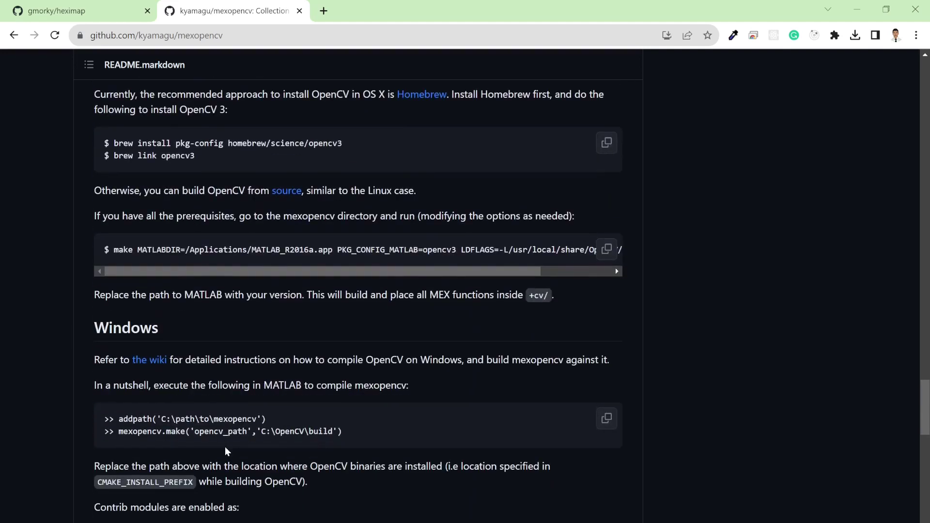
- Open the Windows installation wiki from the mexopencv README in a new tab and read its Download OpenCV section
ctrl+click(149, 361)
click(381, 11)
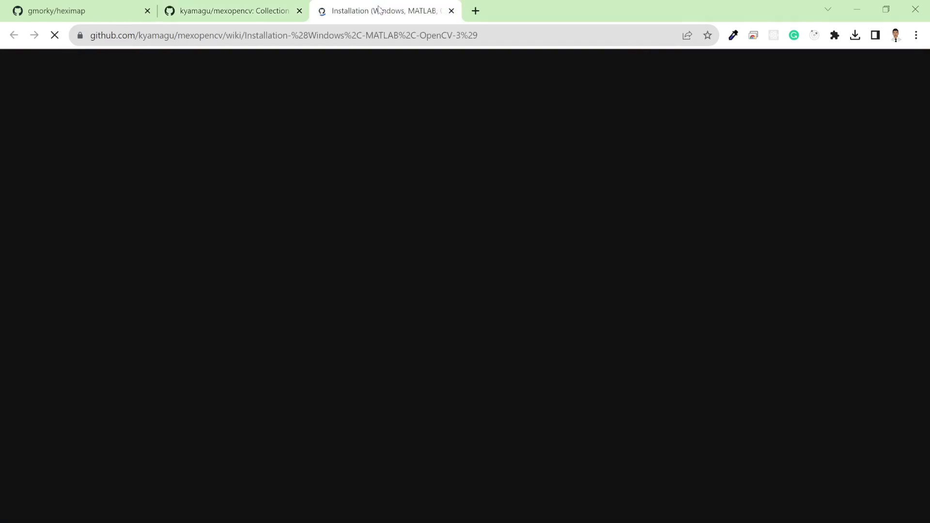
scroll(254, 374, down, 2)
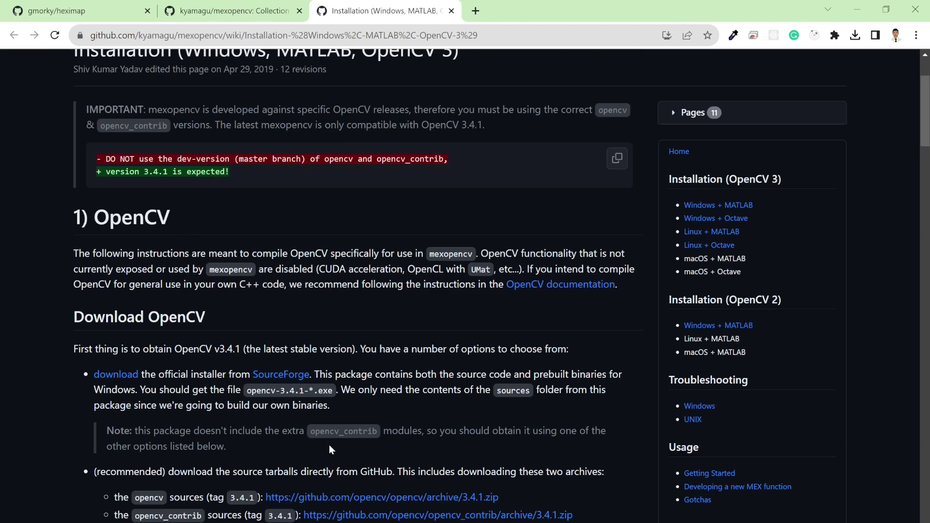
scroll(329, 445, down, 3)
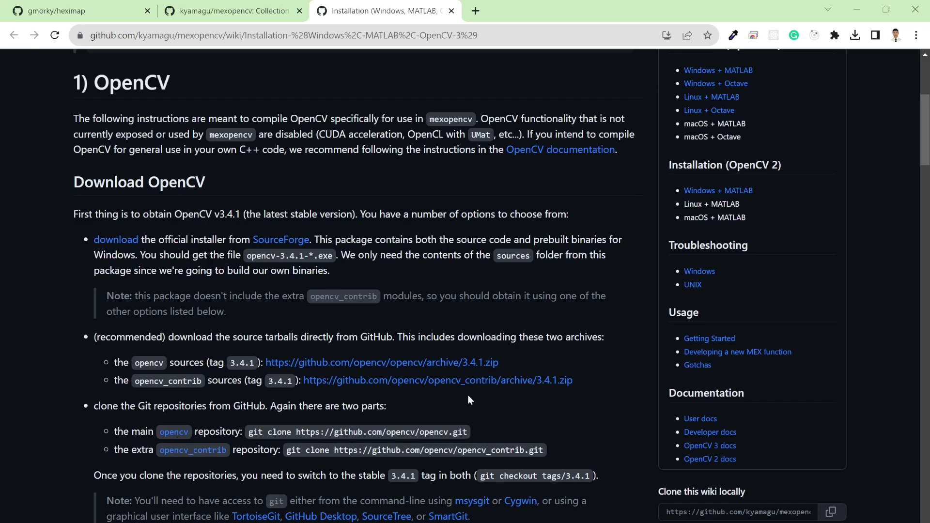
scroll(468, 400, down, 1)
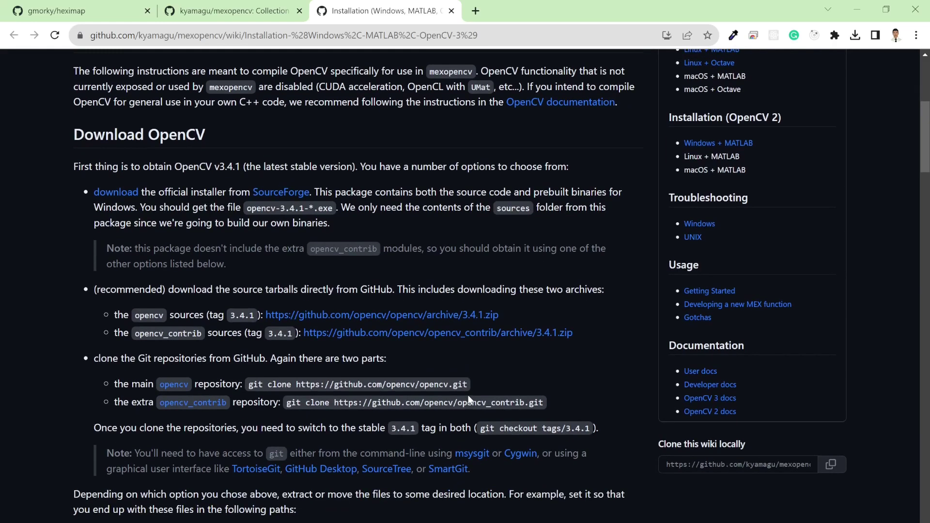
scroll(468, 399, down, 2)
scroll(469, 396, down, 2)
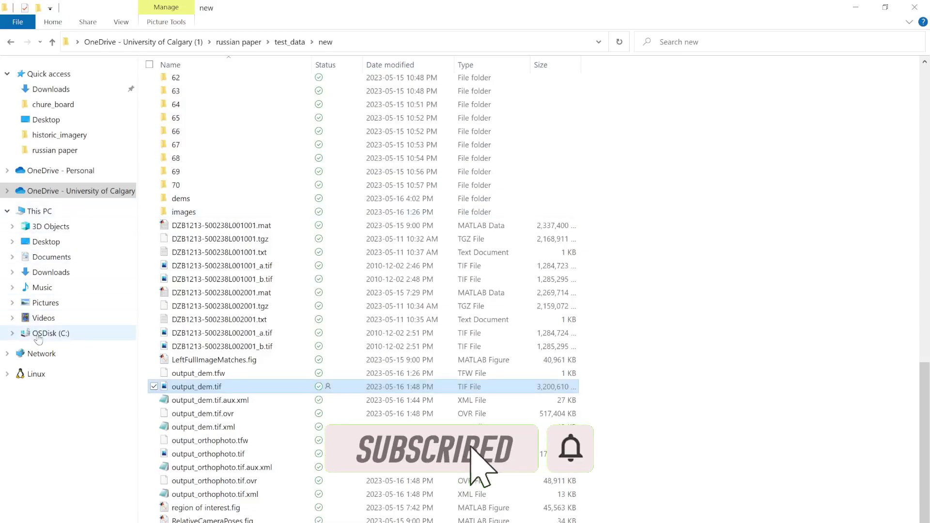
- In File Explorer, open C:\dev\opencv and check that the OpenCV source files, including README.md, are directly inside
click(38, 334)
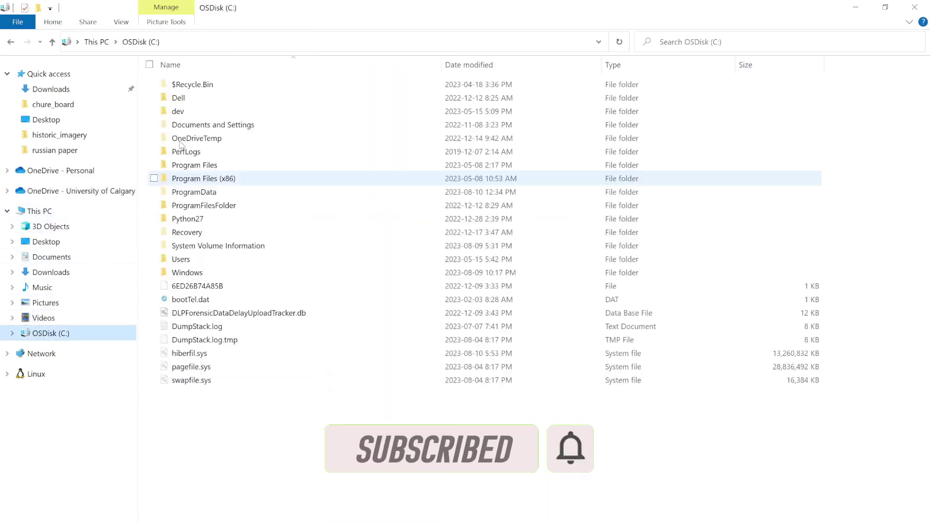
double_click(189, 113)
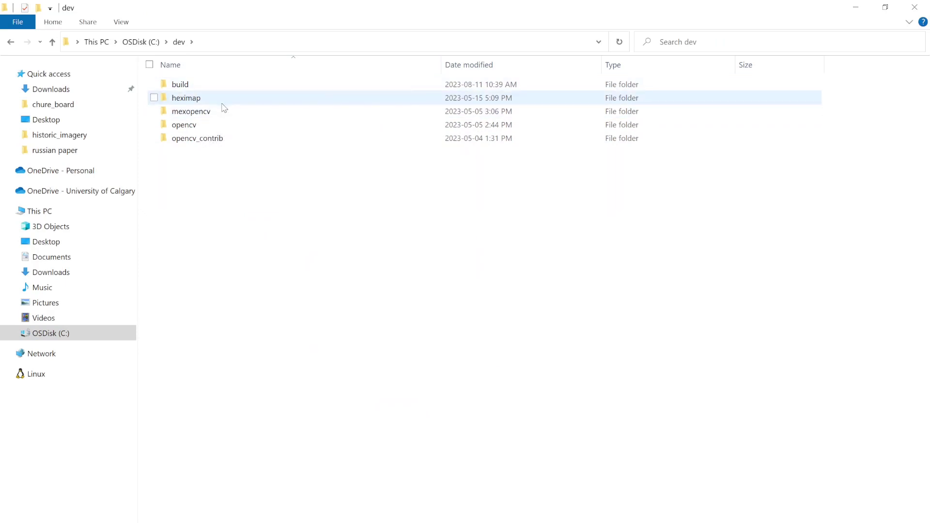
click(199, 128)
double_click(202, 126)
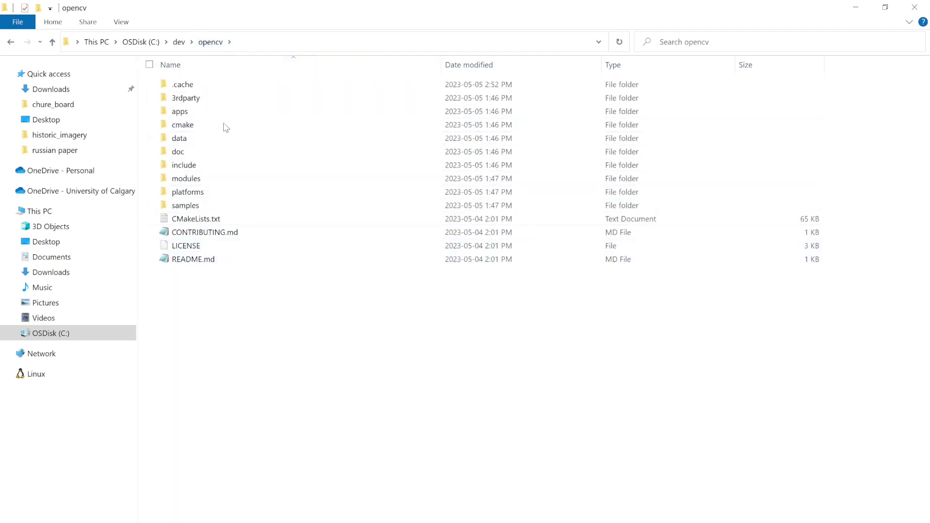
click(183, 263)
click(204, 295)
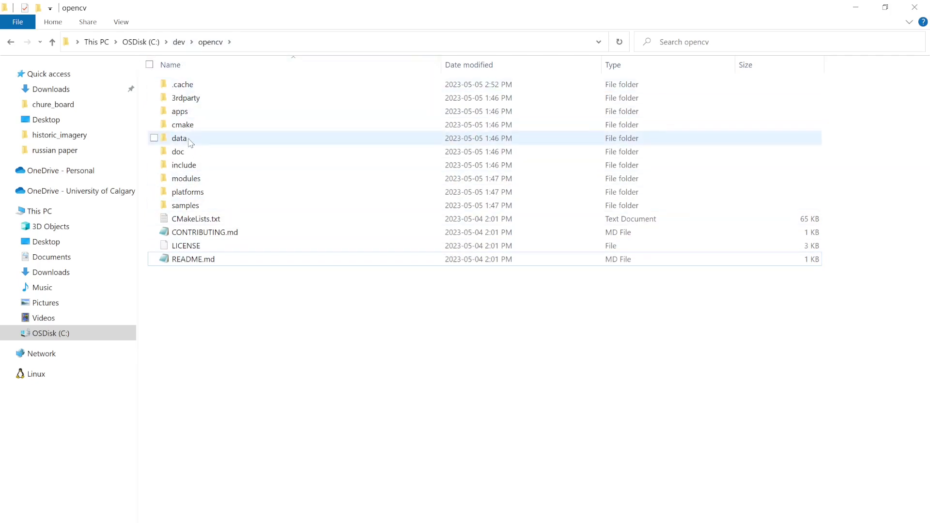
- Inspect the contents of C:\dev\opencv_contrib and return to the dev folder
click(179, 41)
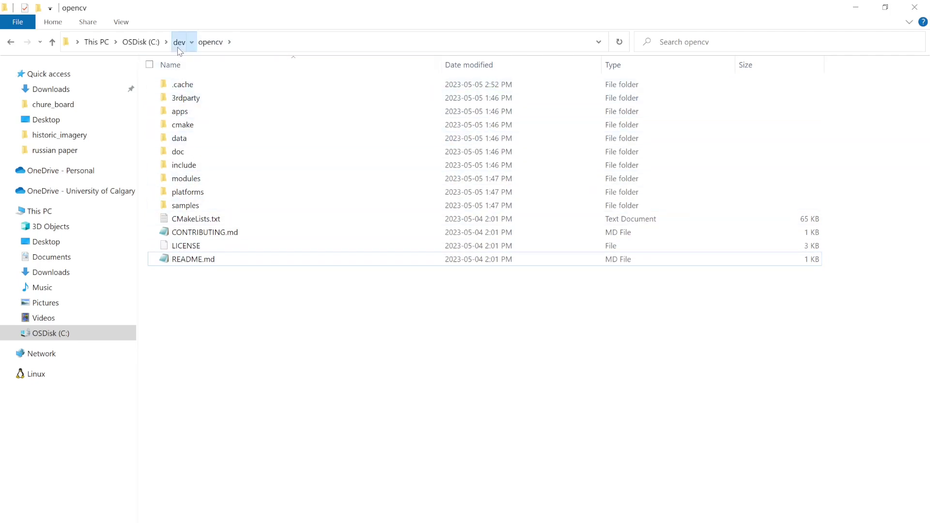
double_click(201, 138)
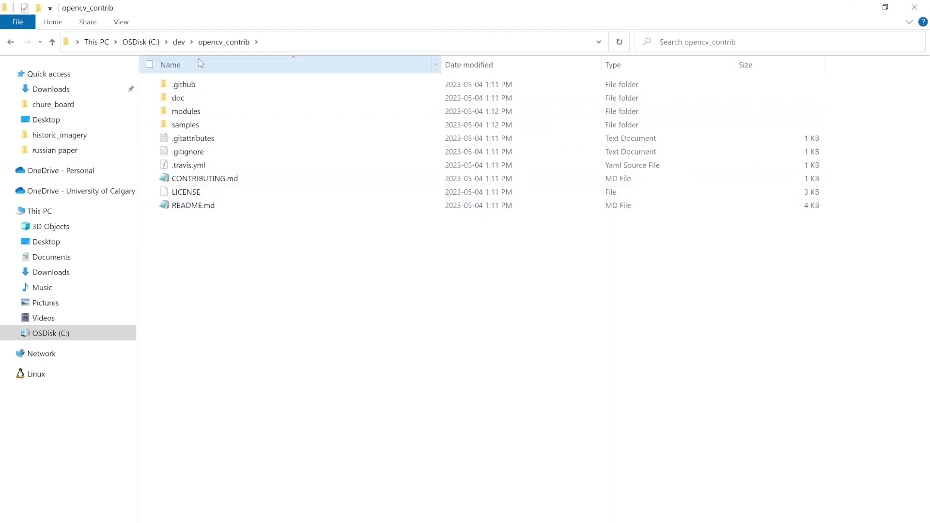
click(179, 42)
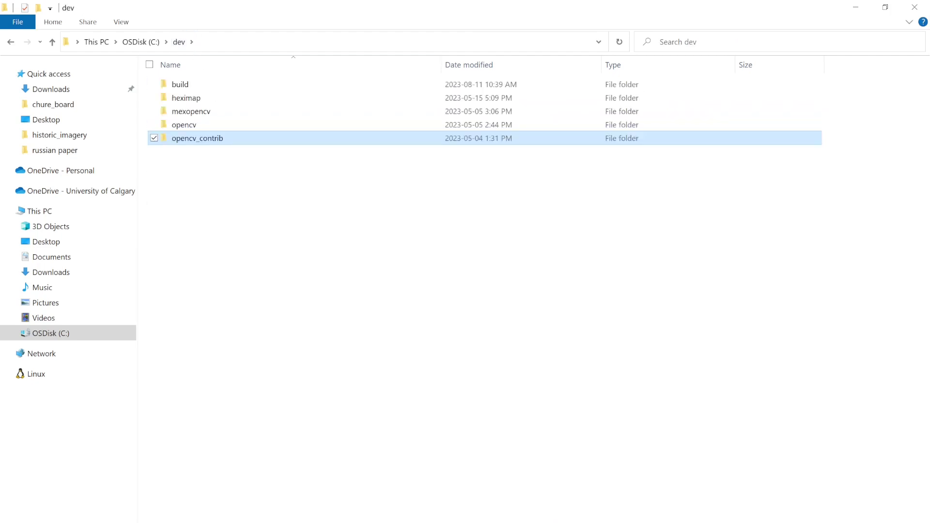
- Return to the mexopencv installation wiki in Chrome and read the Configure OpenCV prerequisites
mouse_move(356, 515)
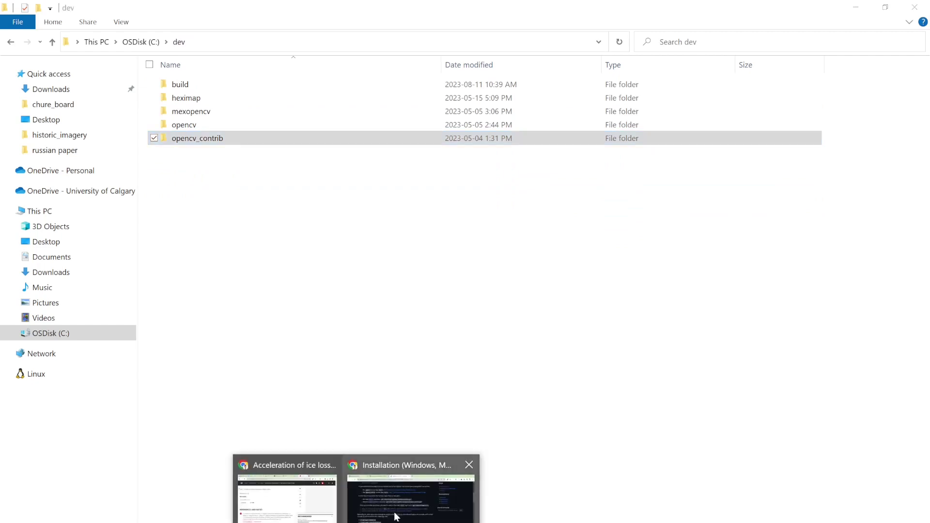
click(403, 508)
scroll(339, 390, down, 5)
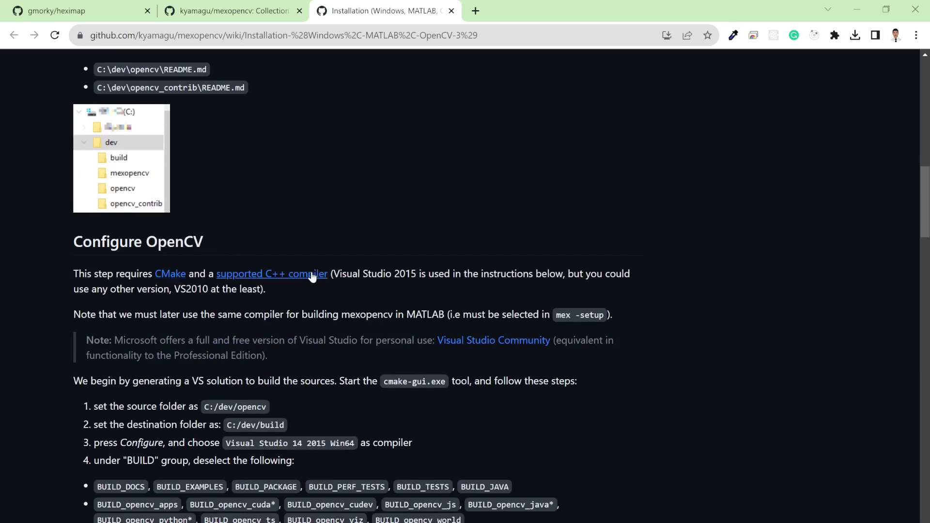
scroll(366, 430, down, 2)
- Switch to the installation notes in Visual Studio Code and open the linked CMake download page in the browser
key(alt+Tab)
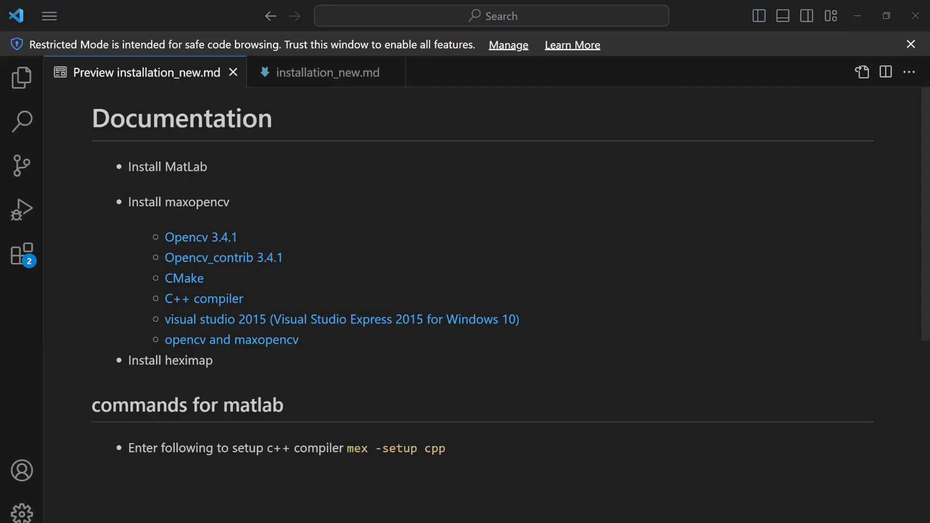
click(199, 280)
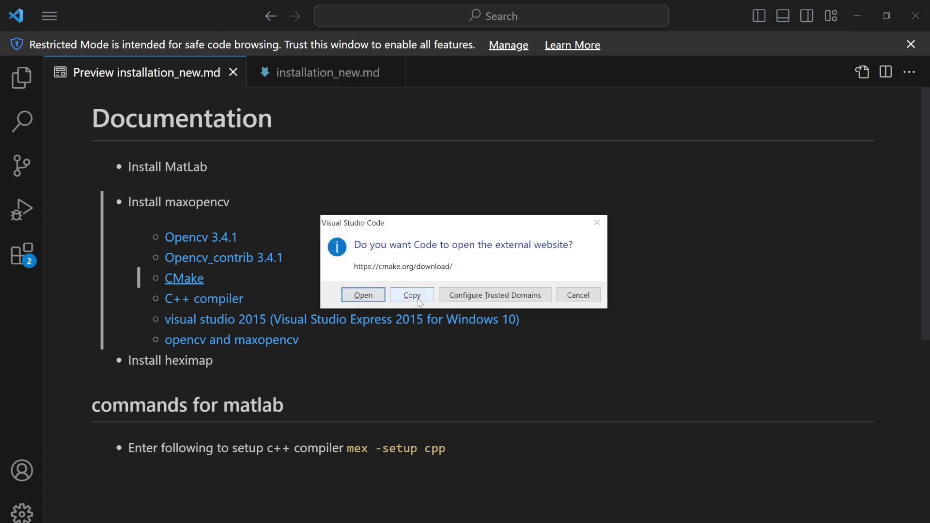
click(367, 296)
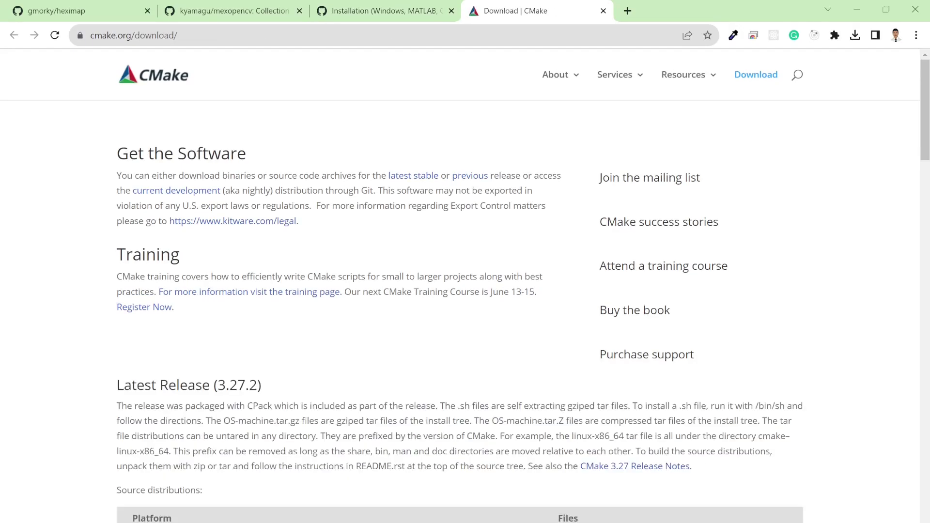
- Switch to the installation notes in Visual Studio Code and open the linked C++ compiler page in the browser
click(349, 484)
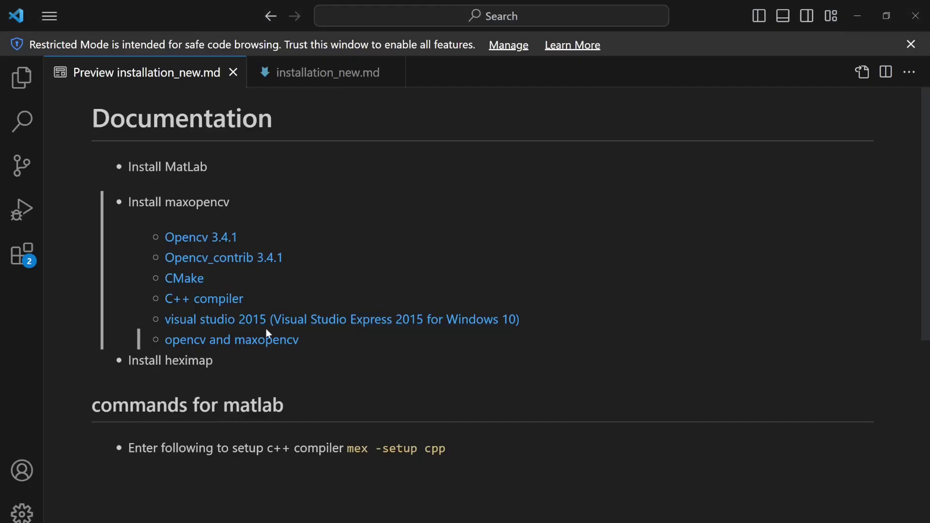
click(220, 299)
click(396, 295)
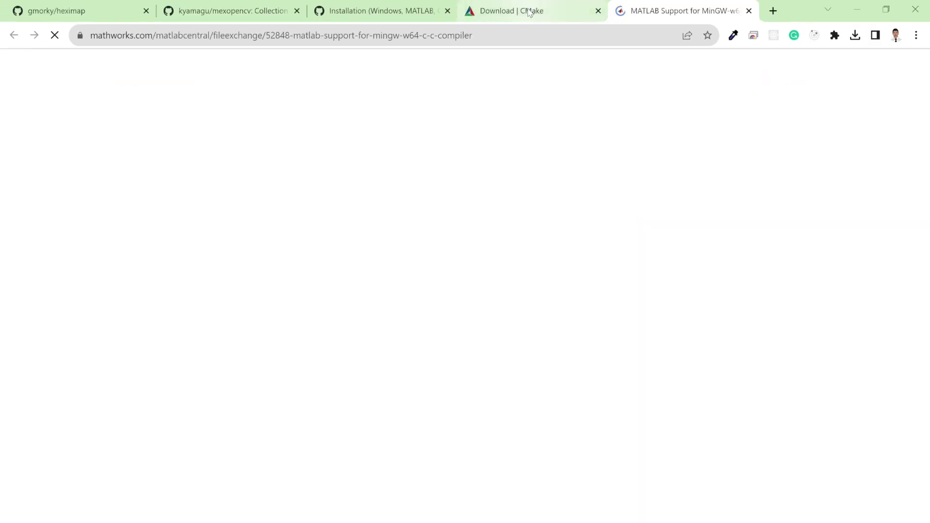
- Return to the CMake download page and locate the Windows x64 installer among the binary distributions
click(529, 12)
scroll(426, 328, down, 5)
scroll(426, 329, down, 5)
scroll(290, 334, down, 3)
scroll(290, 335, up, 5)
scroll(291, 336, up, 2)
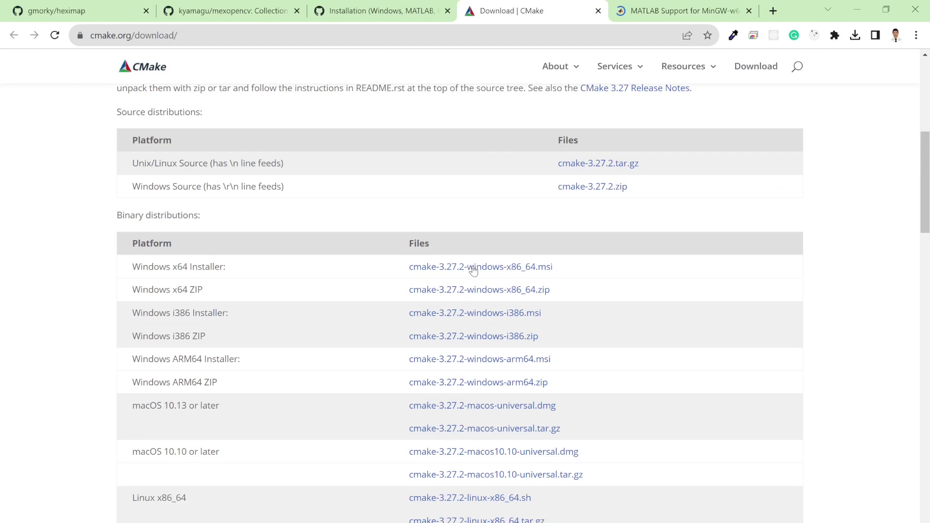
- Review the MATLAB Support for MinGW-w64 C/C++ Compiler page, including its download option and supported MATLAB versions
mouse_move(671, 4)
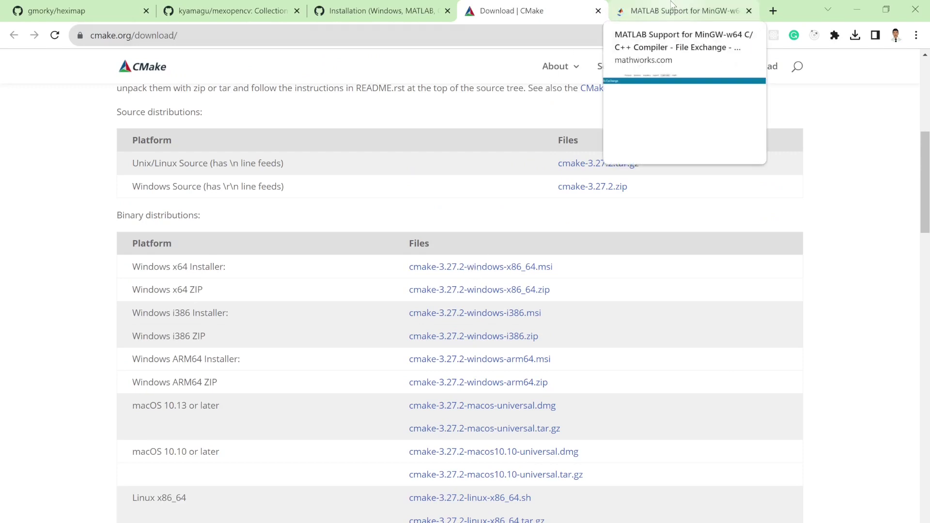
click(665, 15)
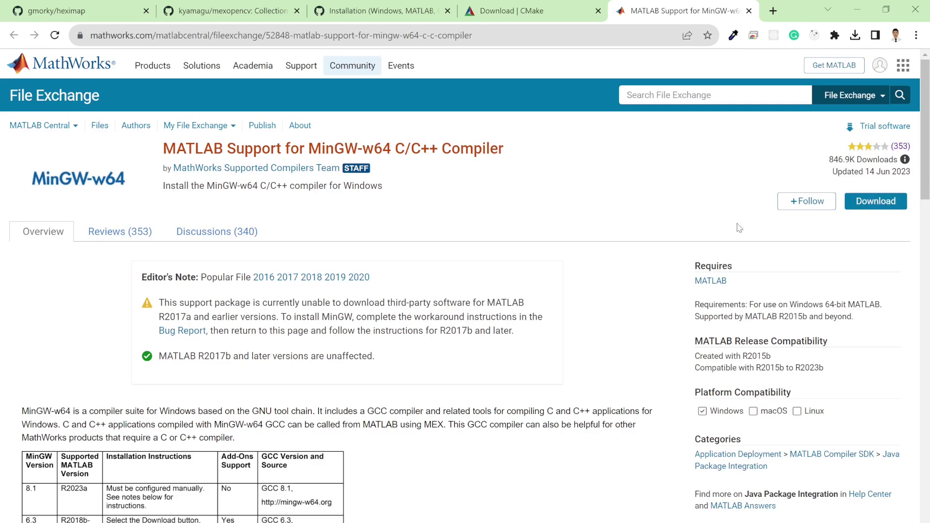
scroll(573, 248, down, 1)
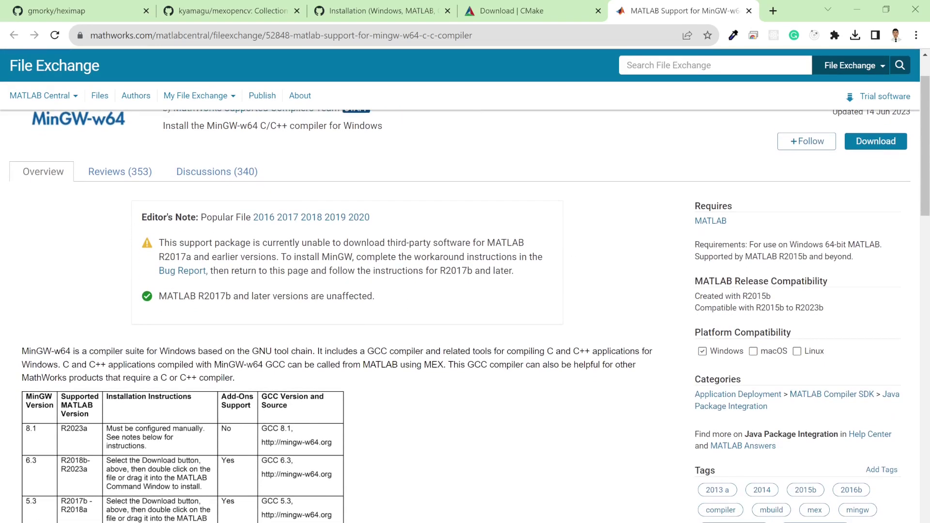
- Check the installation notes, then go back to the mexopencv wiki in Chrome and read the Configure OpenCV steps
key(alt+Tab)
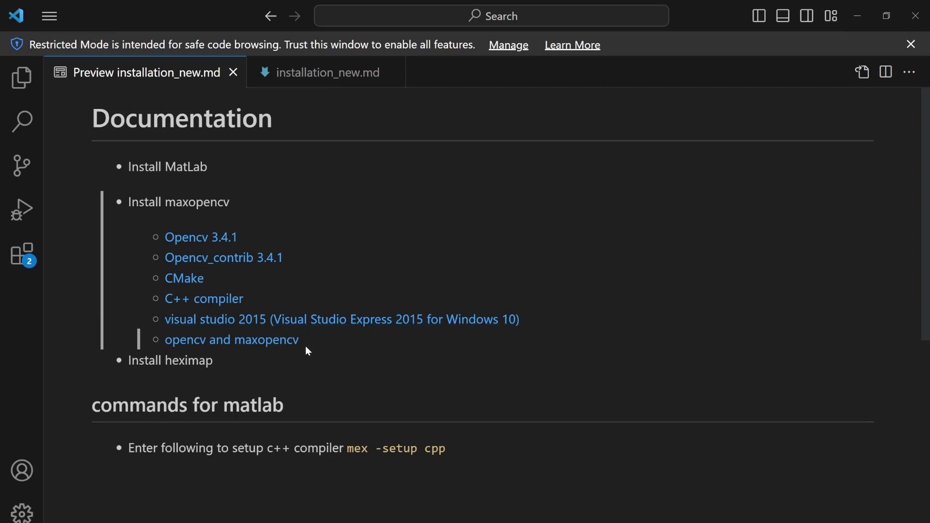
mouse_move(356, 518)
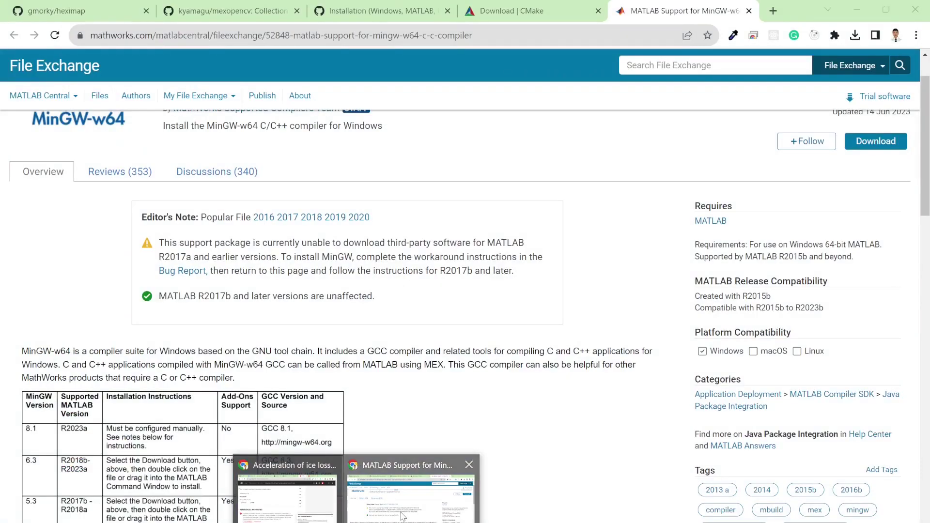
click(404, 517)
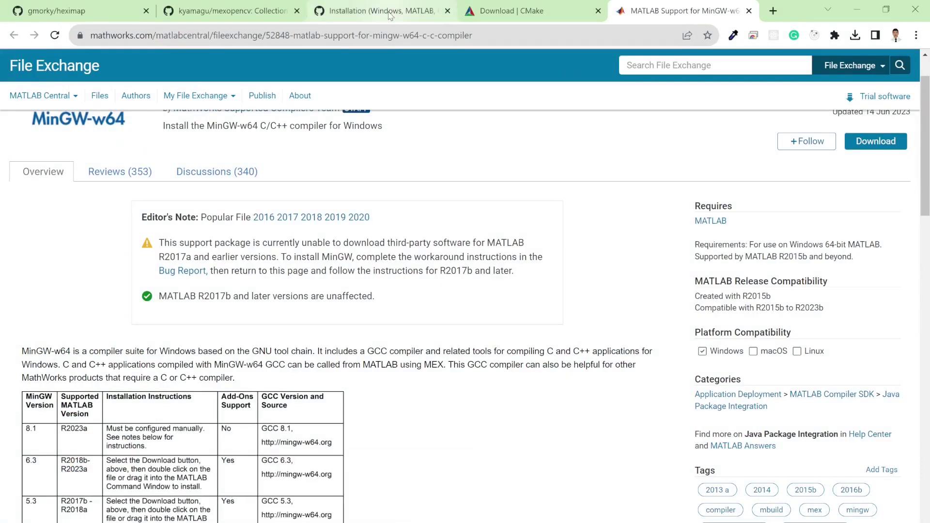
click(383, 7)
scroll(263, 386, down, 3)
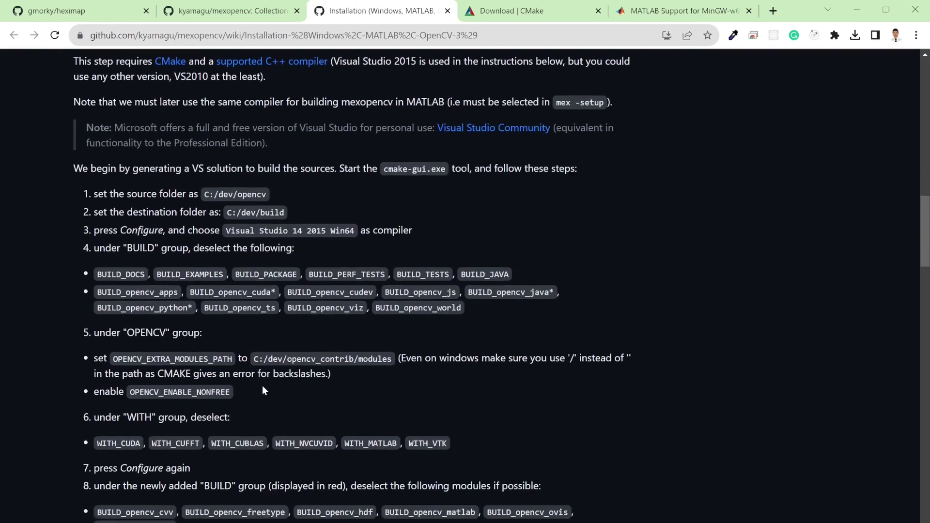
scroll(265, 254, up, 3)
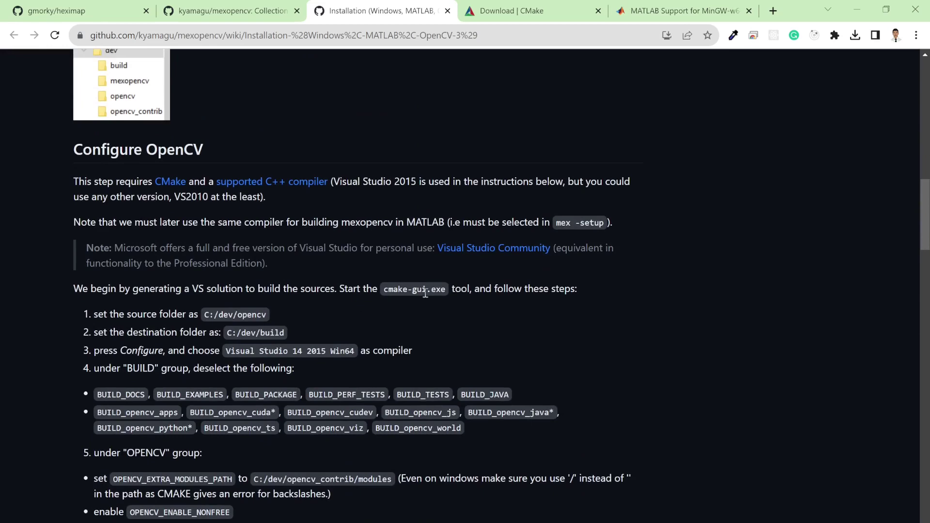
- Search Windows for cmake, launch CMake (cmake-gui) and place its window beside the wiki instructions
key(super)
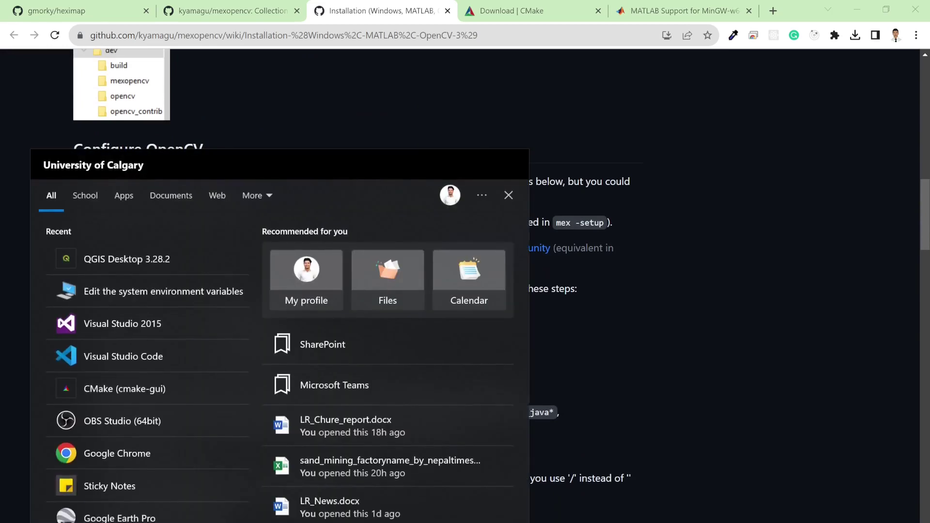
text(cka)
key(BackSpace)
key(BackSpace)
key(BackSpace)
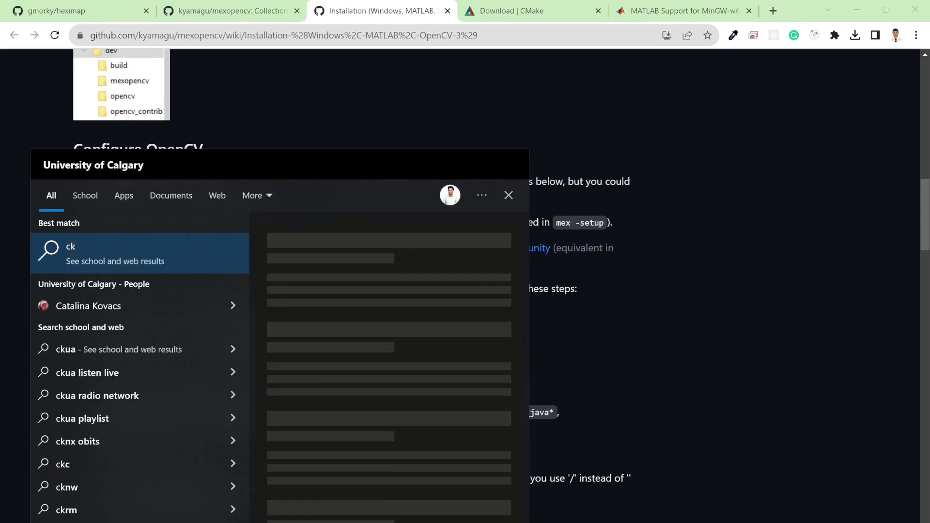
text(cmake)
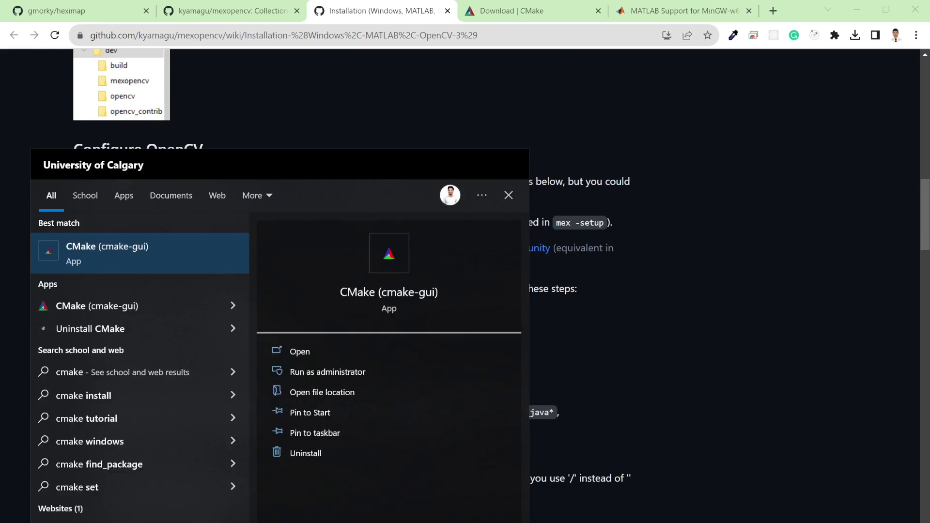
key(Return)
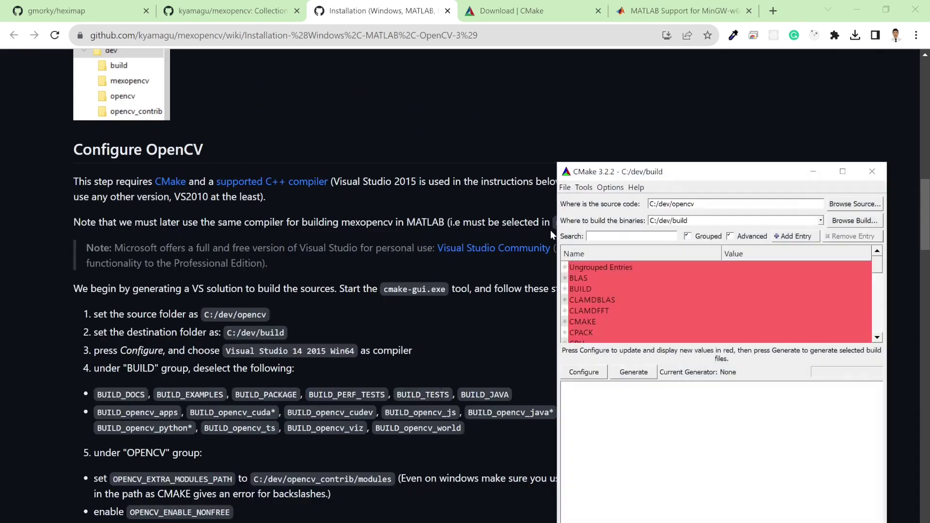
drag(696, 175, 684, 122)
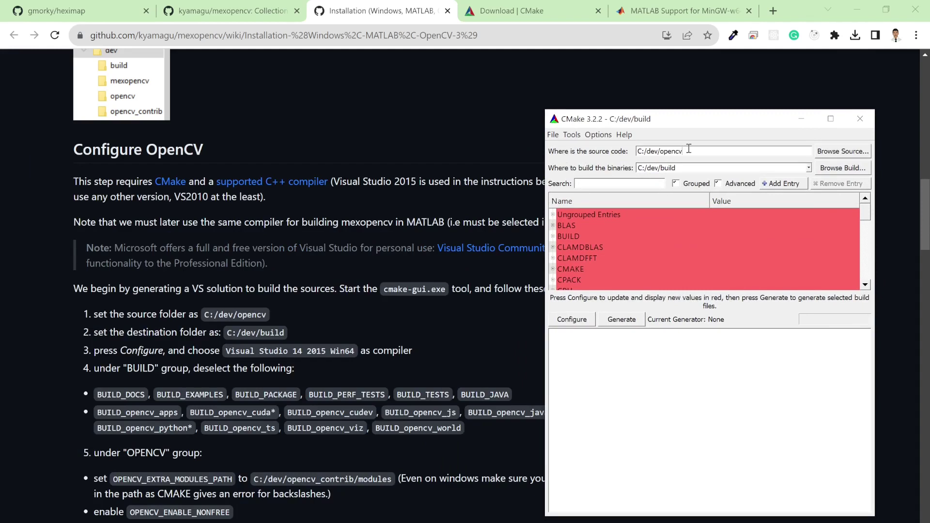
- Browse to the opencv folder in C:\dev and set it as the CMake source code folder
click(832, 152)
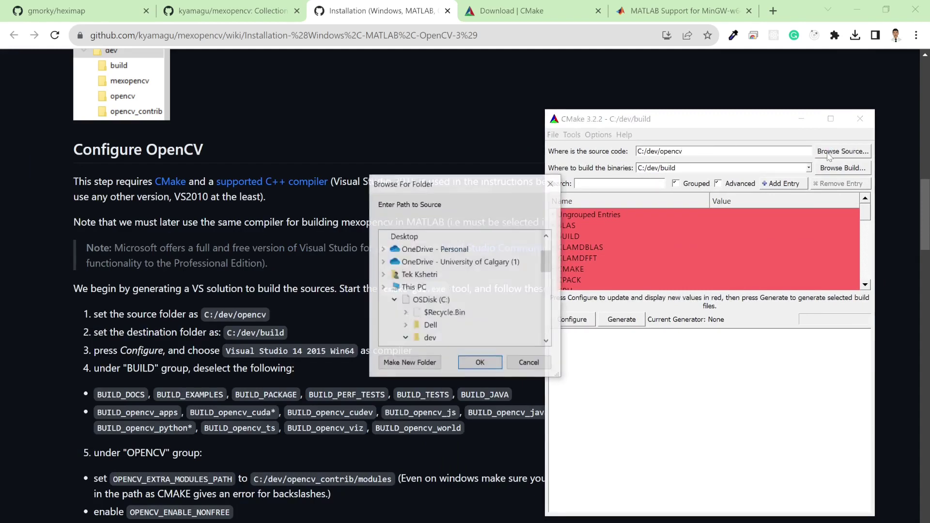
scroll(405, 289, down, 2)
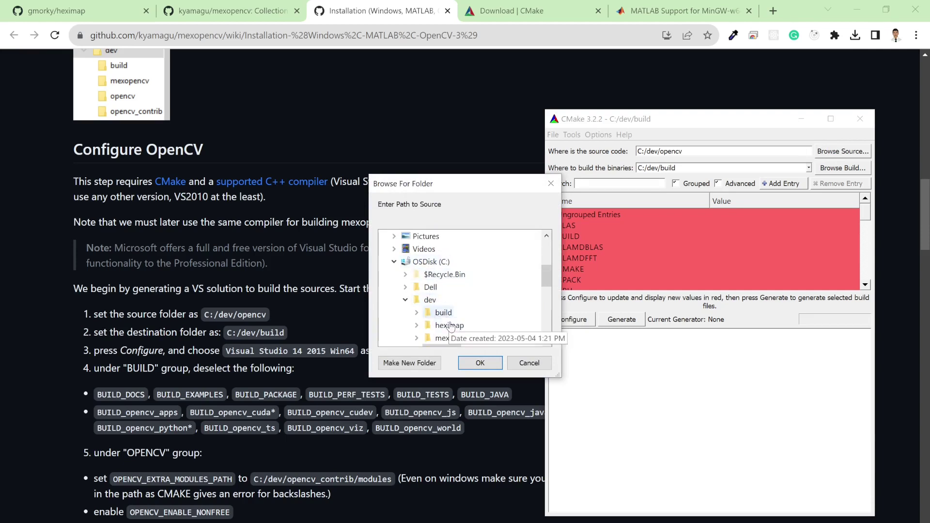
scroll(462, 334, down, 1)
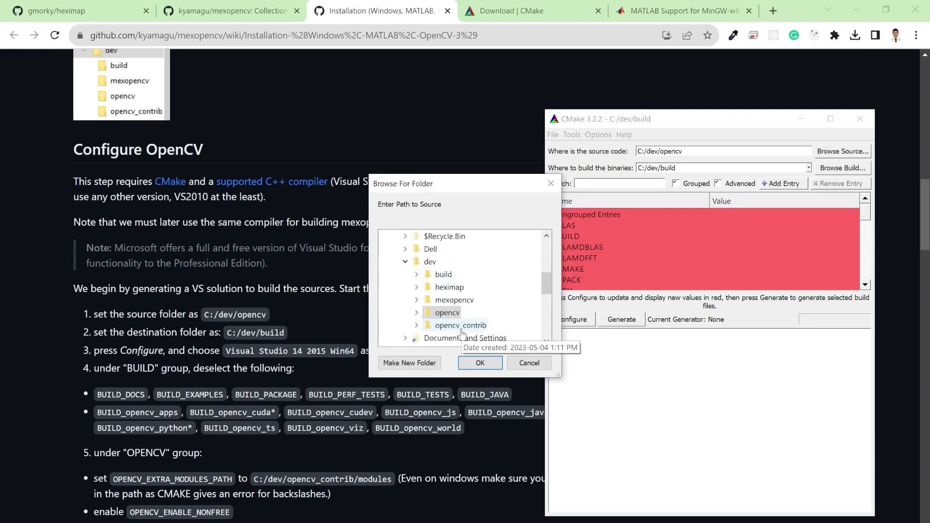
double_click(447, 312)
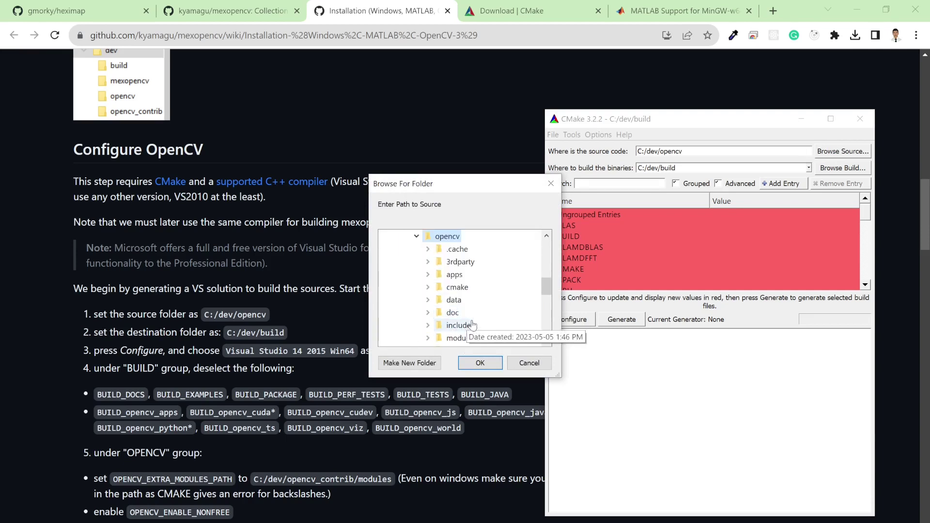
click(480, 363)
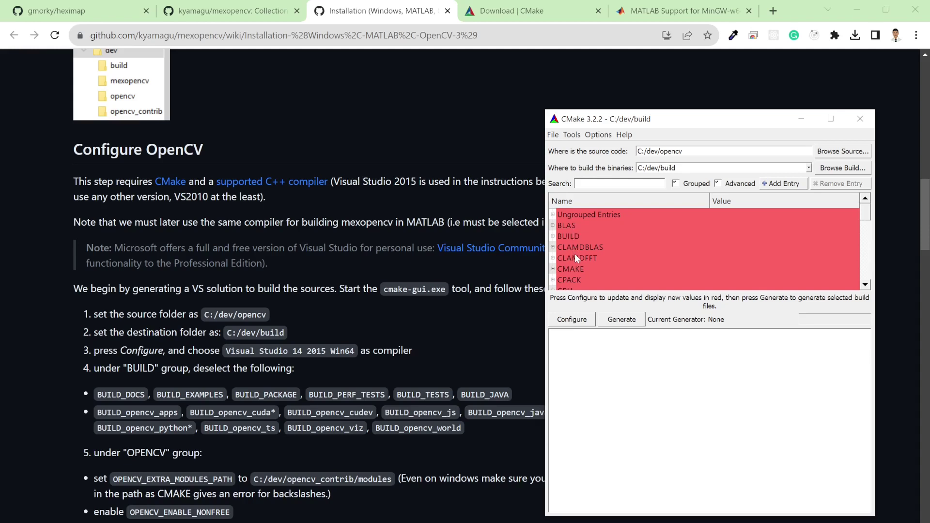
- Expand the BUILD group in CMake and read the wiki's remaining configuration steps down to Compile OpenCV
click(557, 237)
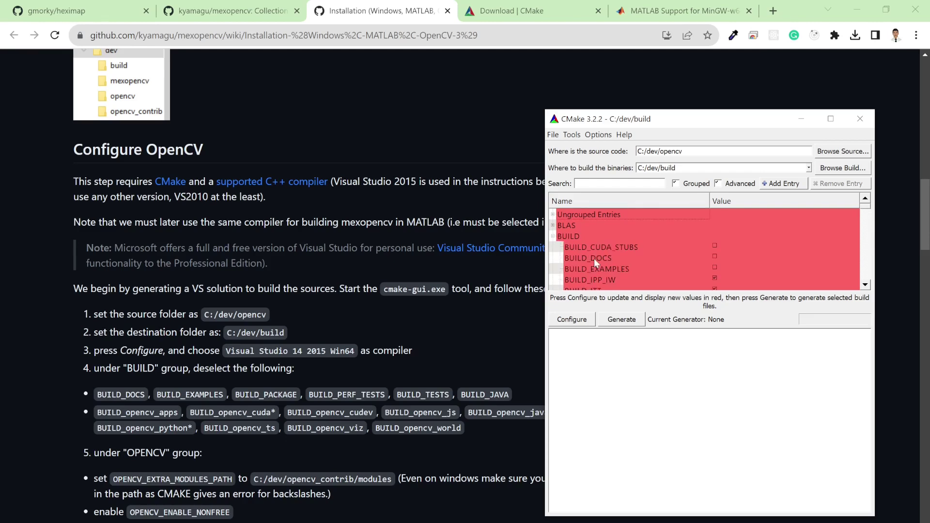
scroll(257, 466, down, 3)
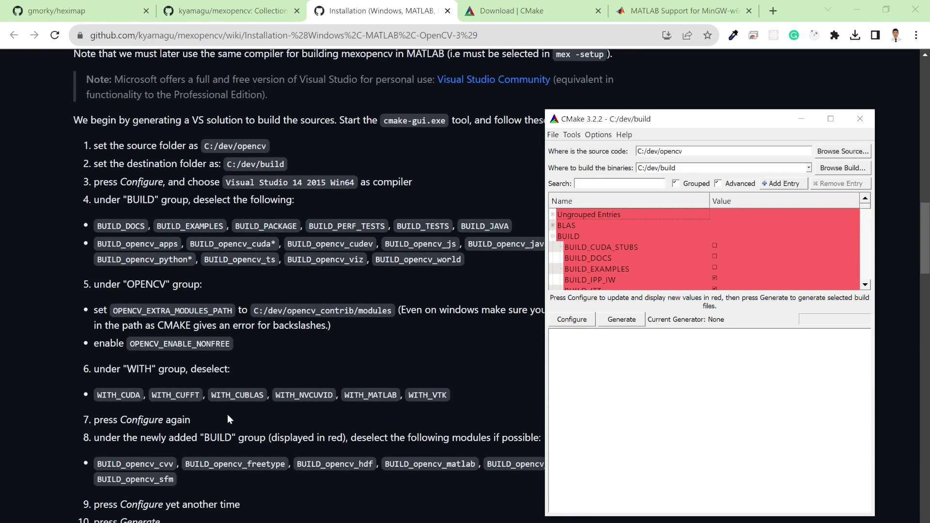
scroll(227, 414, down, 1)
scroll(227, 414, down, 3)
scroll(228, 419, down, 2)
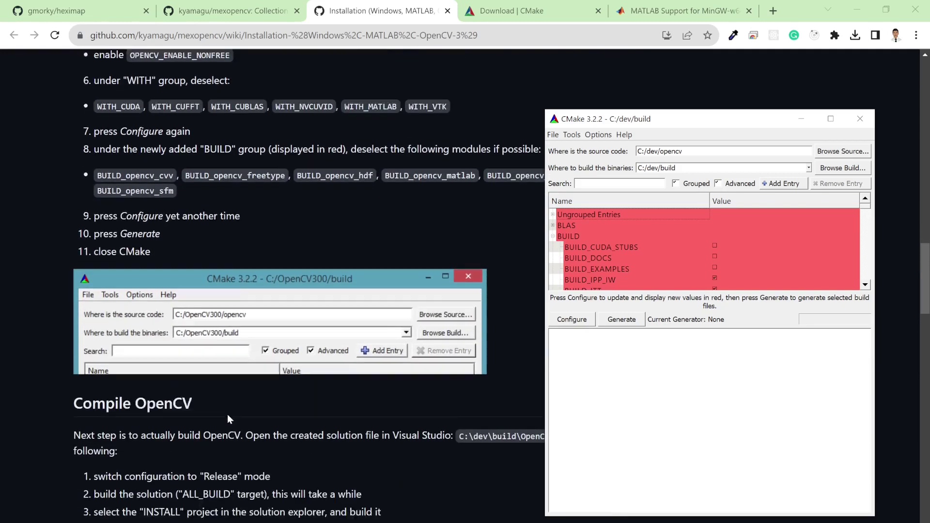
scroll(228, 415, down, 1)
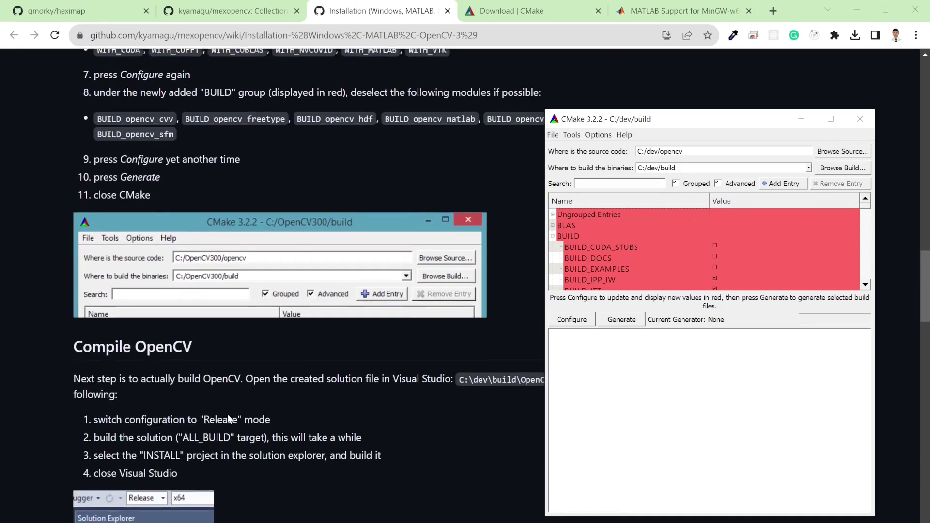
- Close CMake and read the wiki's Compile OpenCV instructions
click(859, 118)
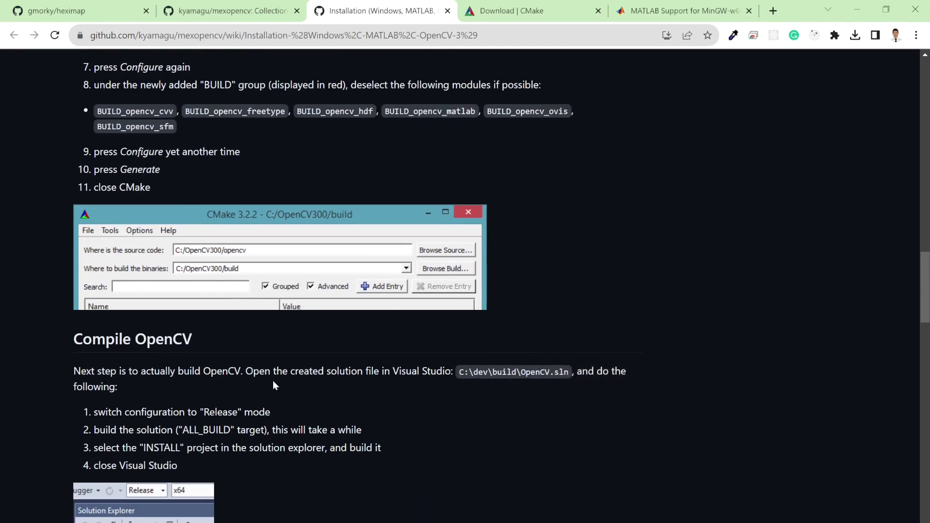
scroll(274, 385, down, 3)
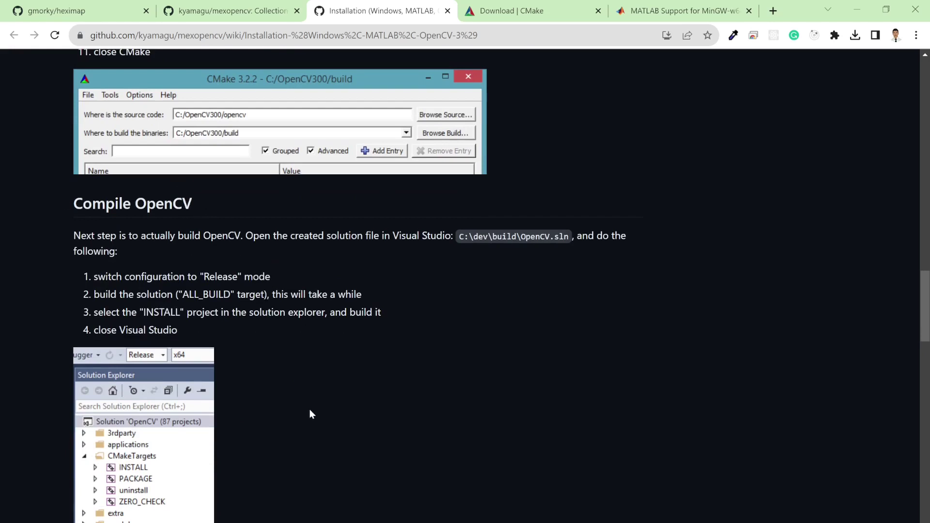
- In File Explorer, go to C:\dev\build and open the OpenCV.sln solution in Visual Studio 2015
mouse_move(293, 522)
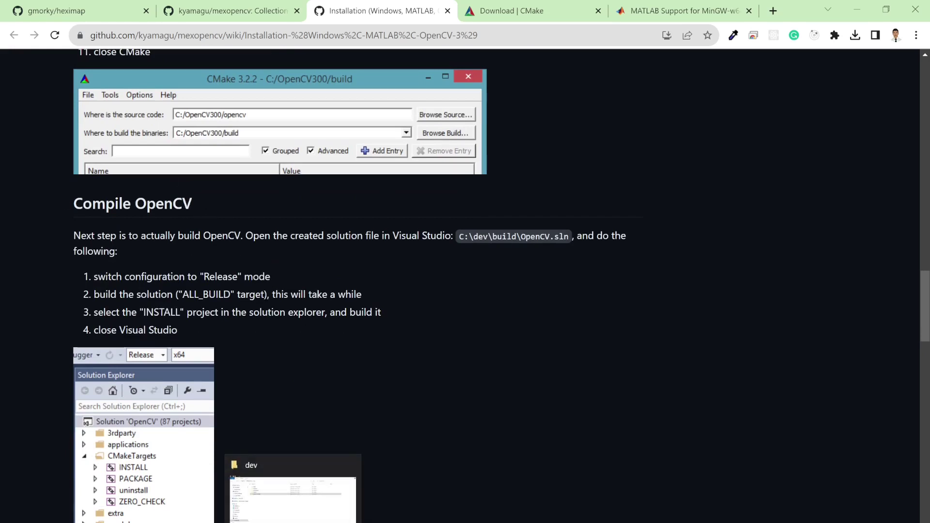
click(292, 484)
click(210, 91)
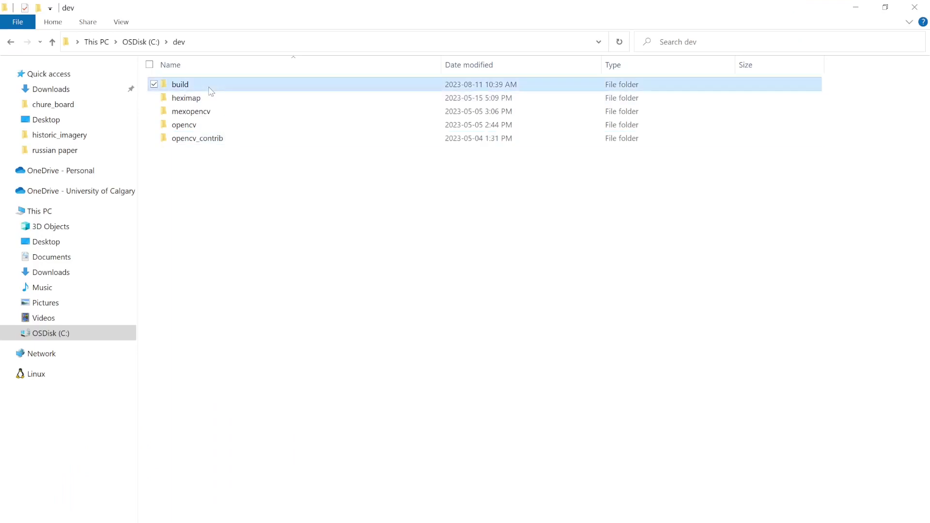
double_click(210, 91)
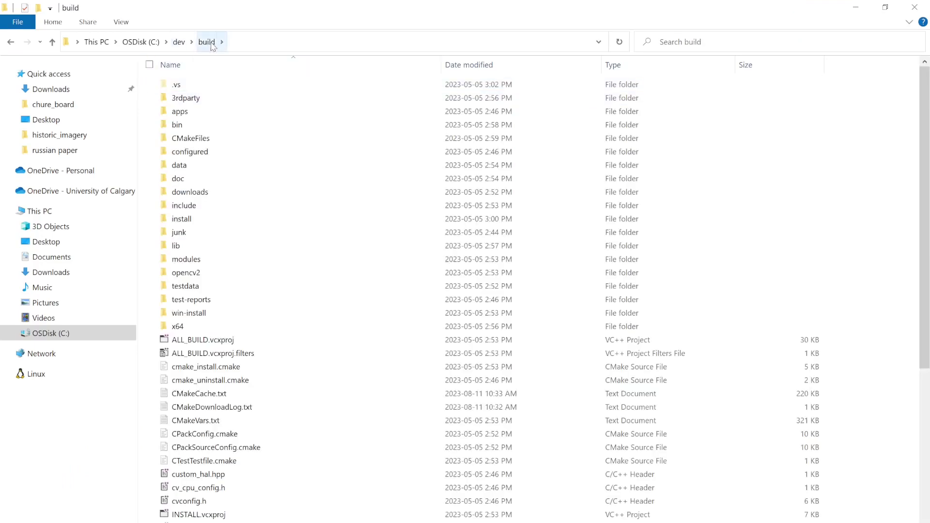
scroll(239, 238, down, 3)
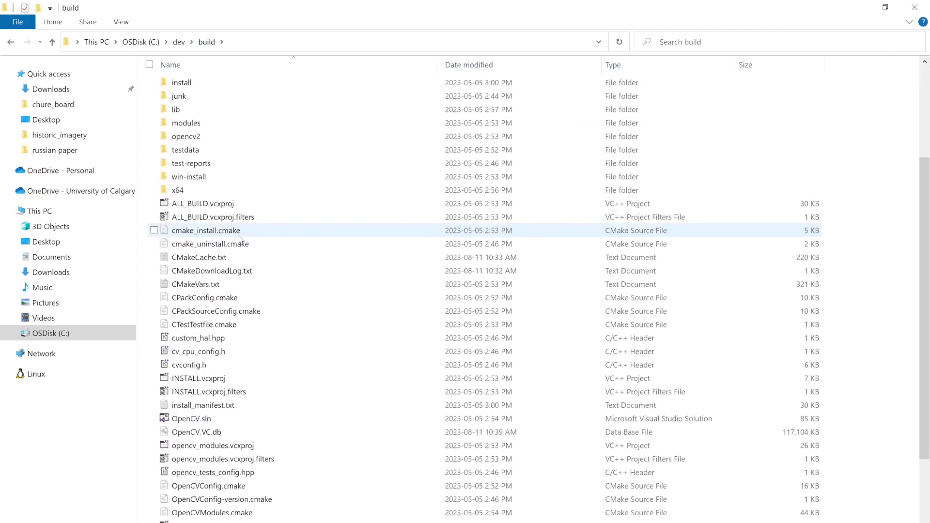
scroll(239, 238, down, 3)
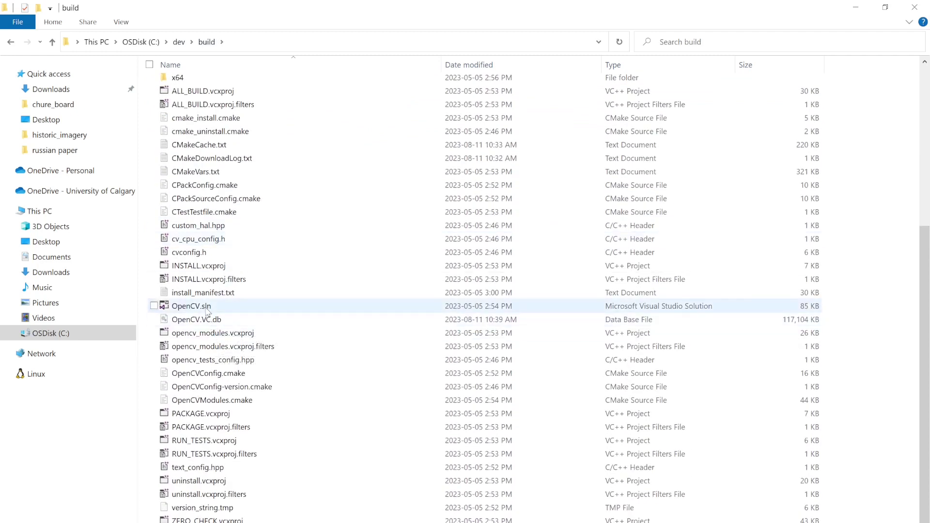
click(207, 310)
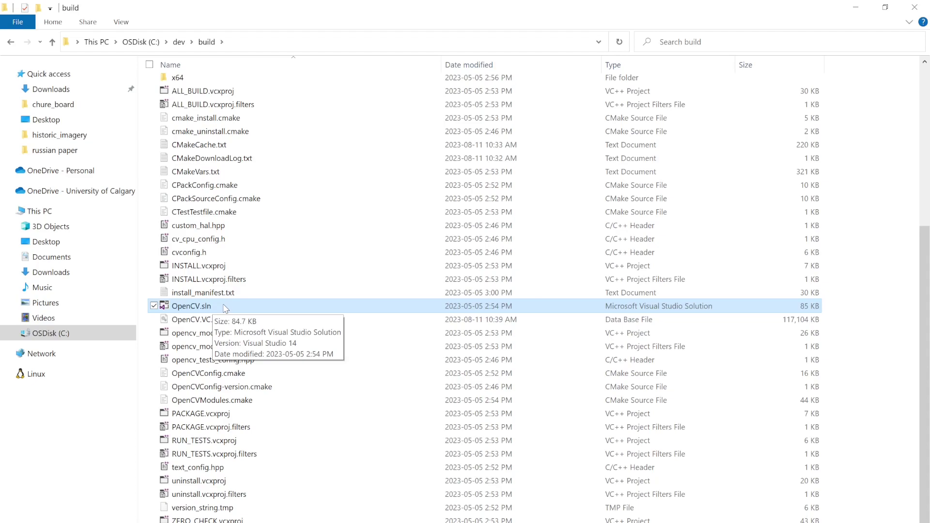
double_click(225, 309)
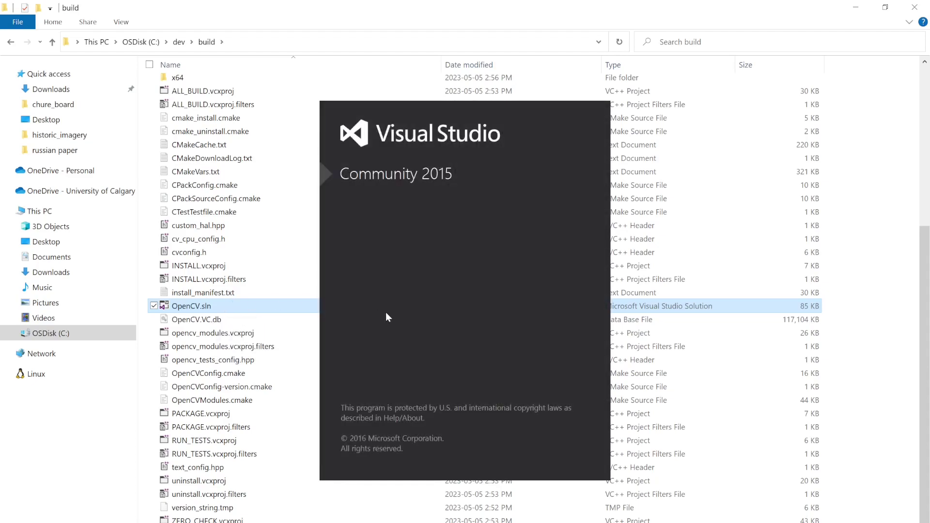
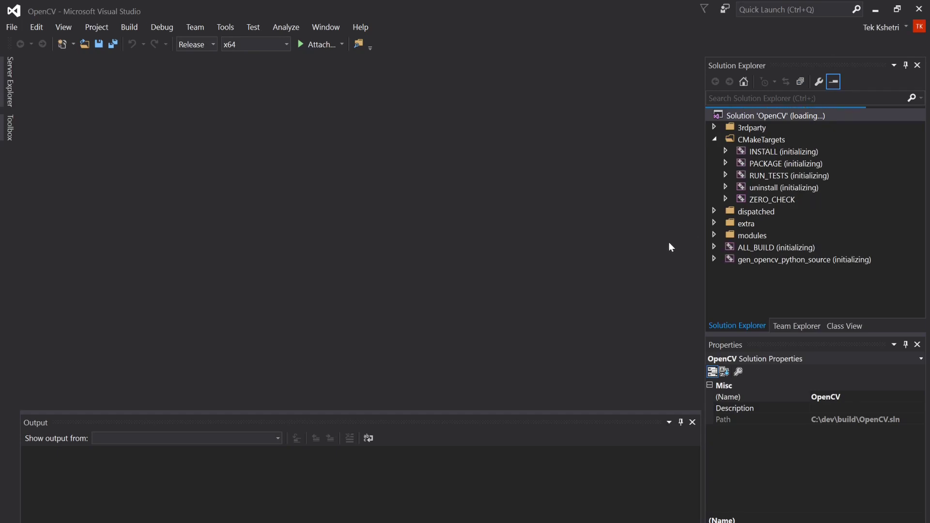
- Expand and select the ALL_BUILD project in the OpenCV solution and set the solution configuration to Release
click(715, 247)
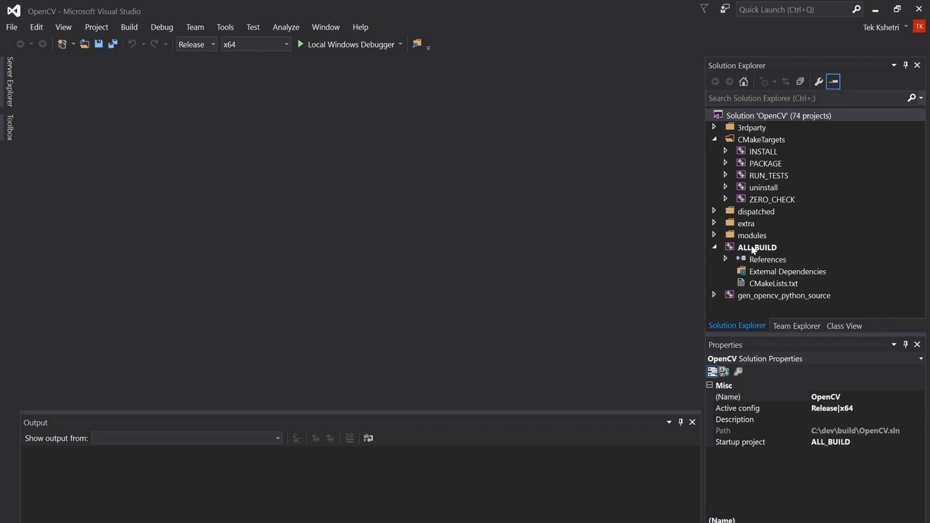
click(758, 249)
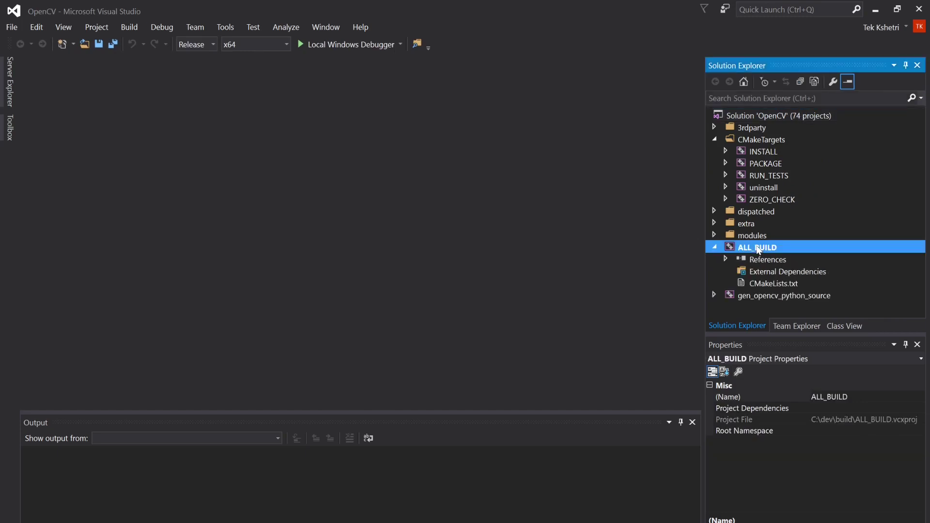
click(214, 44)
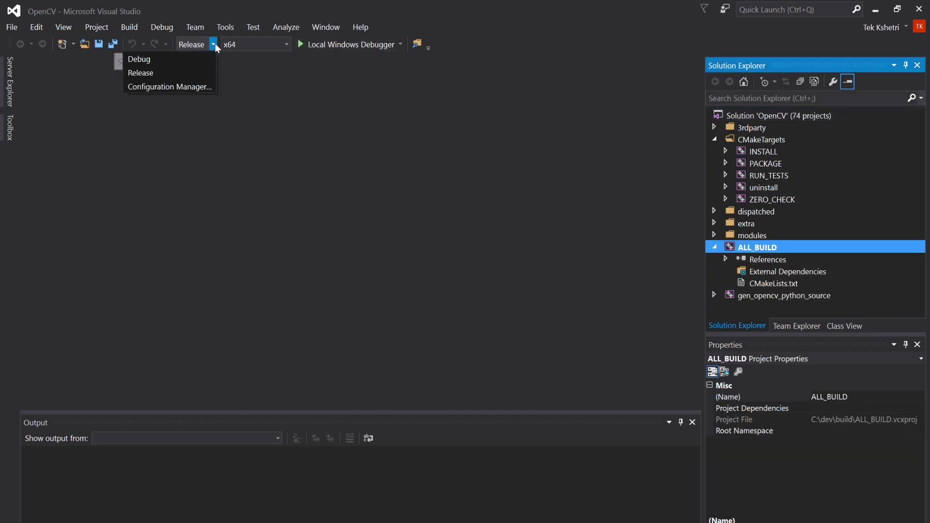
click(152, 74)
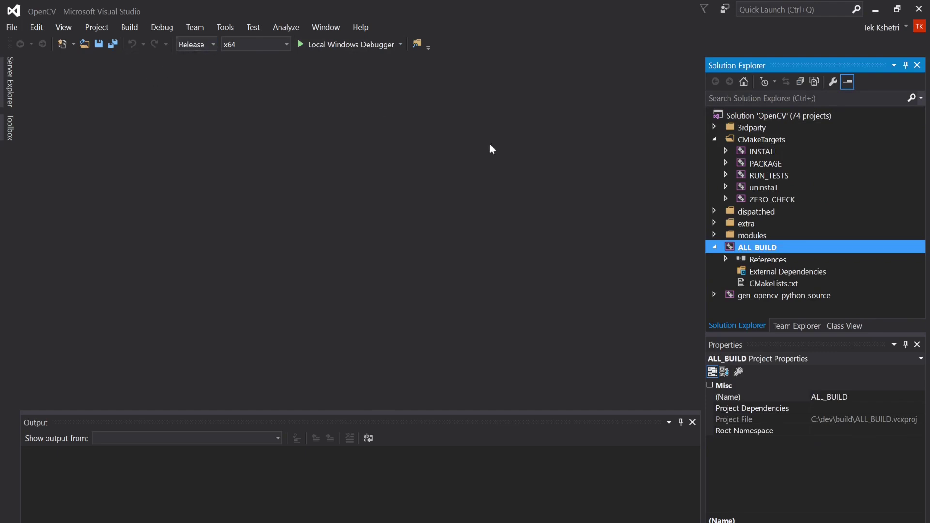
- Look up the Build command for the ALL_BUILD project and for the INSTALL project under CMakeTargets, without running it
right_click(748, 251)
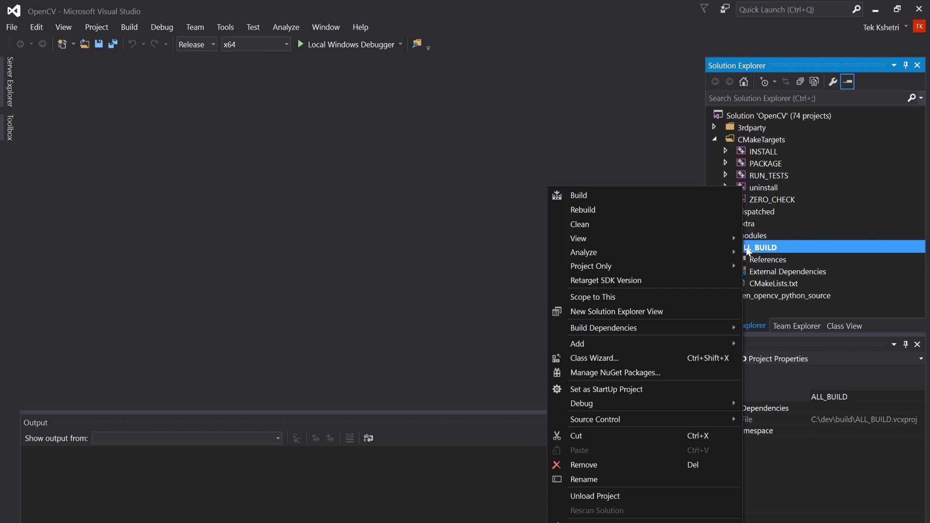
click(415, 293)
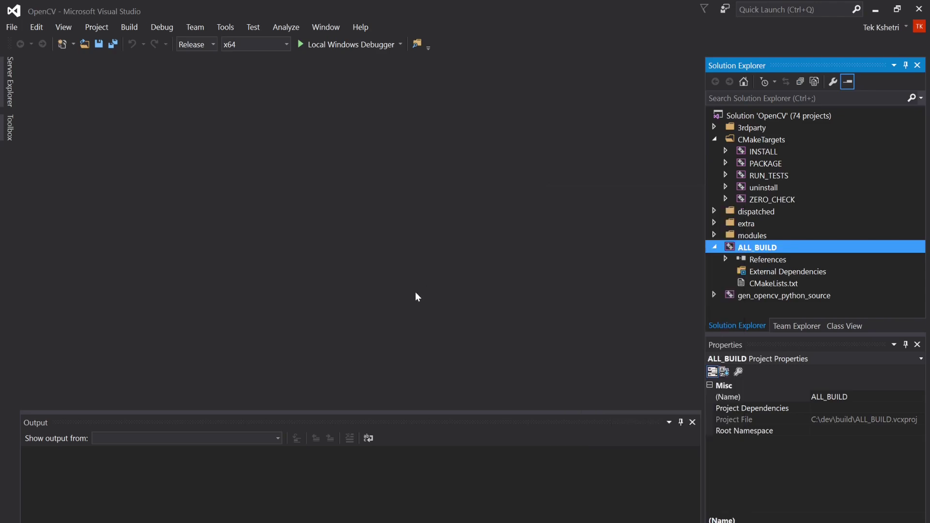
click(768, 151)
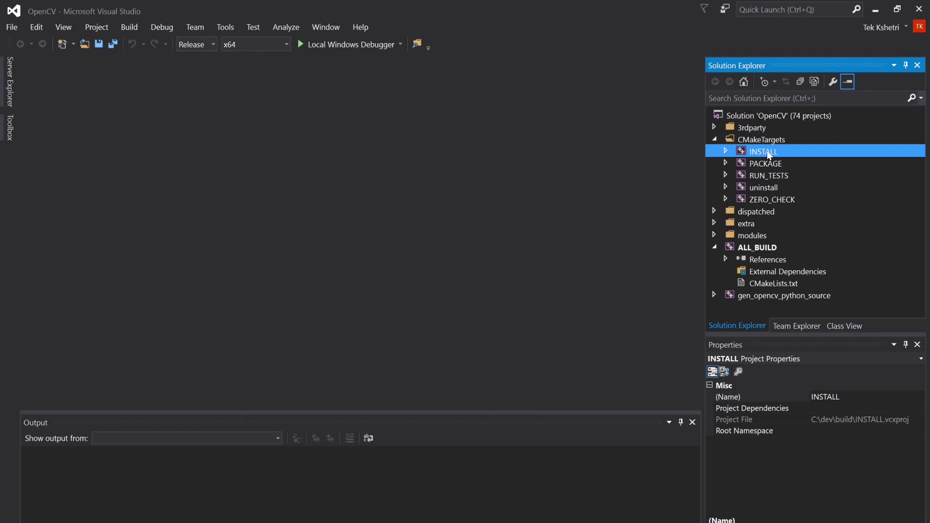
right_click(766, 151)
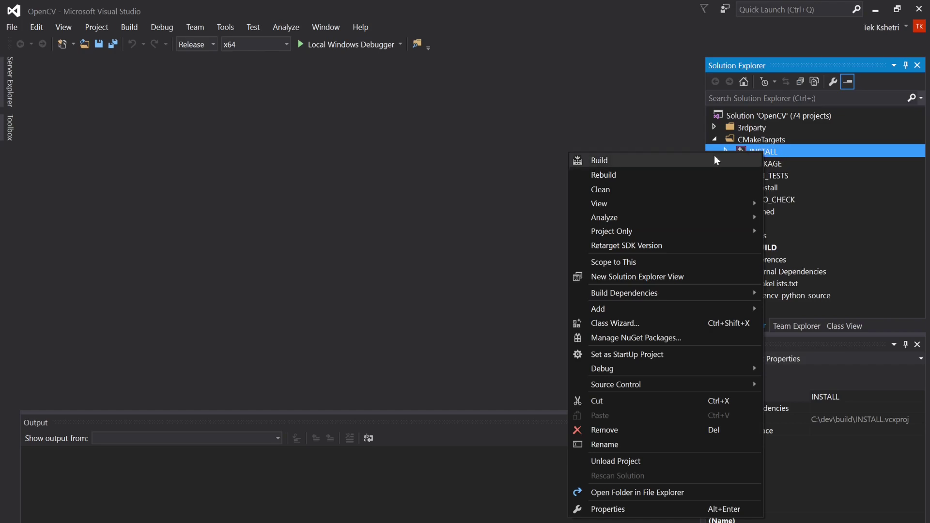
click(512, 170)
- Switch to the mexopencv wiki in Chrome and read the Compile OpenCV section through the resulting install folder and PATH directory
key(alt+Tab)
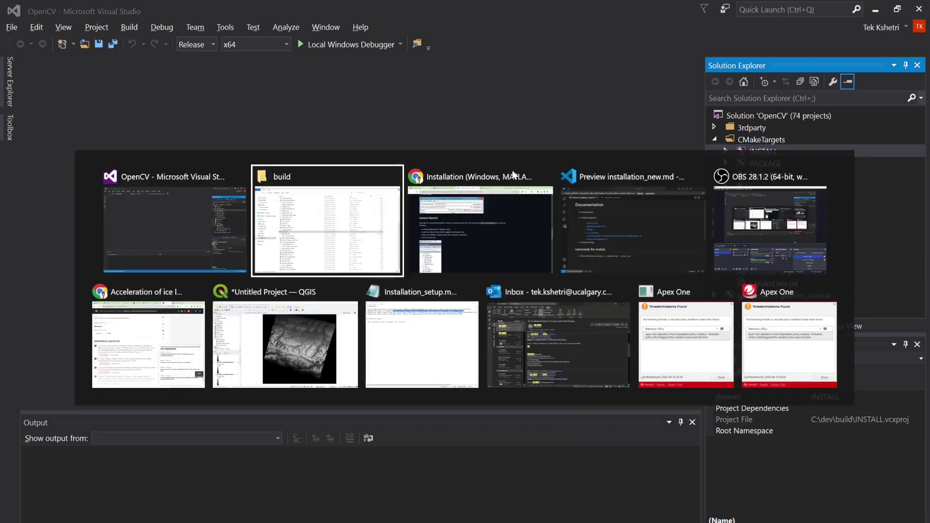
key(alt+Tab)
key(alt+Tab)
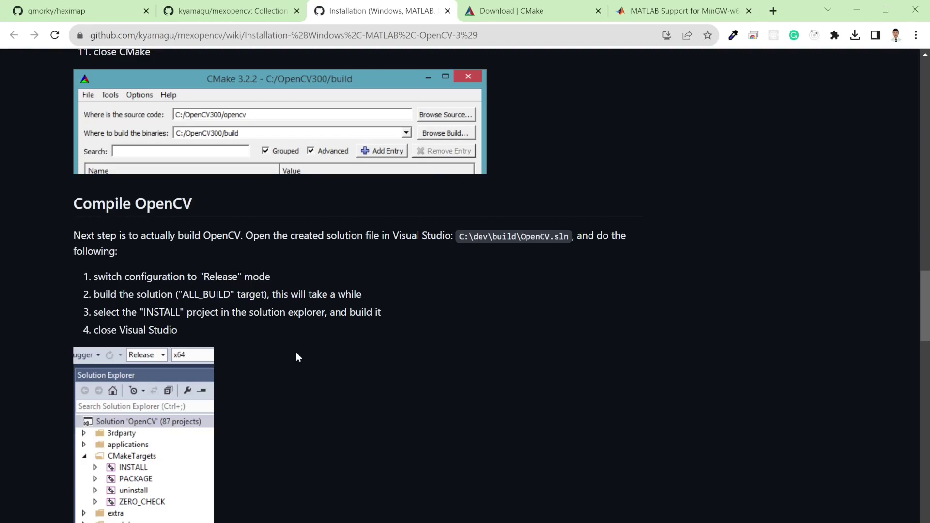
scroll(298, 357, down, 1)
scroll(199, 405, down, 4)
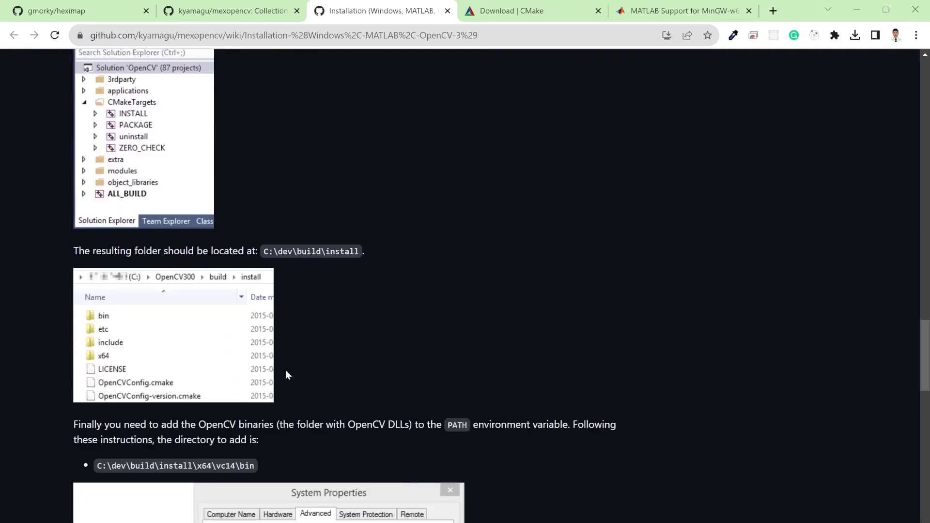
scroll(286, 370, down, 2)
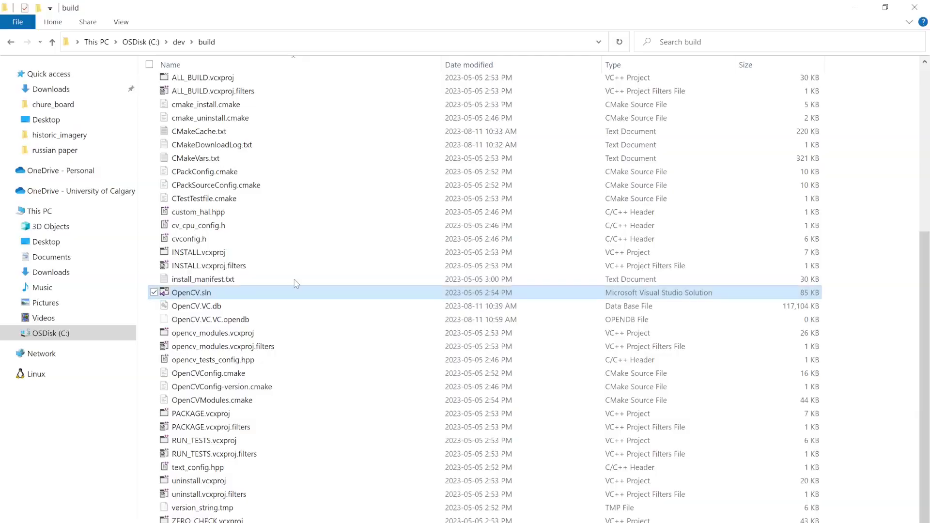
- In File Explorer, open the install folder inside C:\dev\build to examine its contents
scroll(291, 252, up, 6)
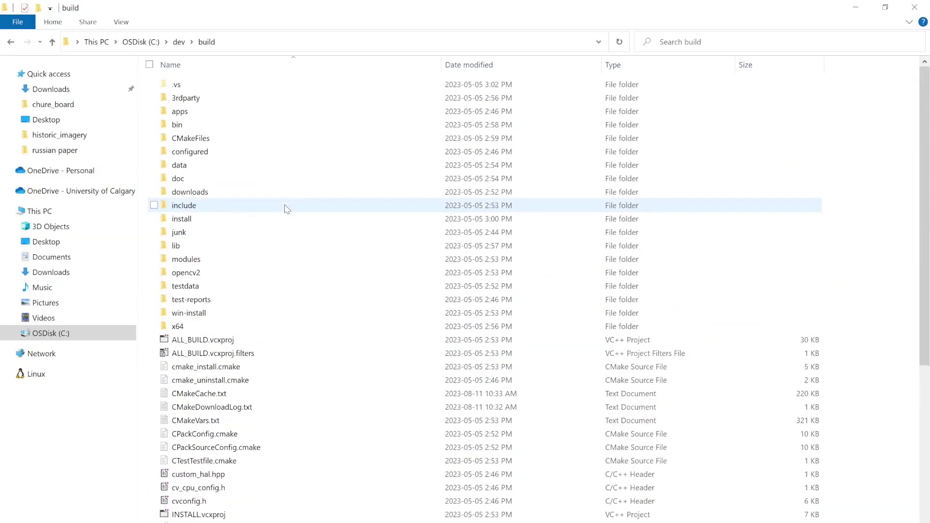
click(187, 220)
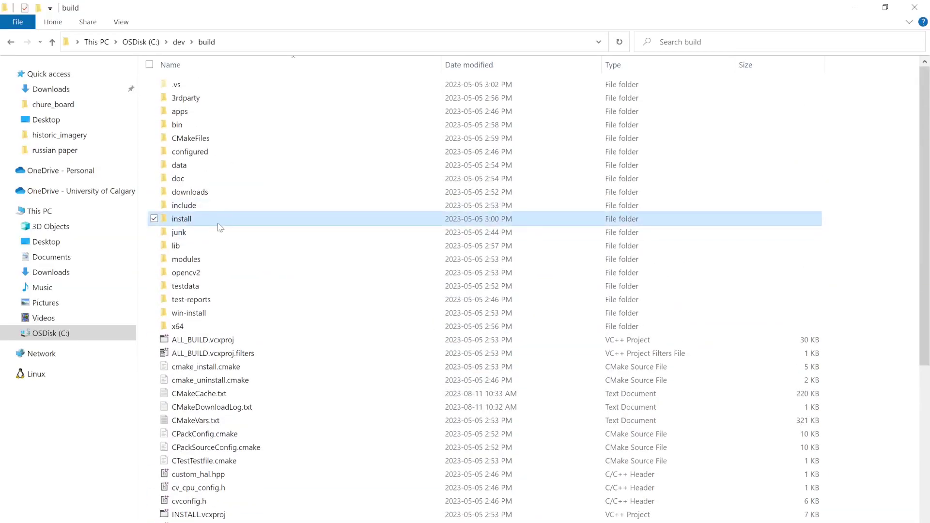
double_click(202, 219)
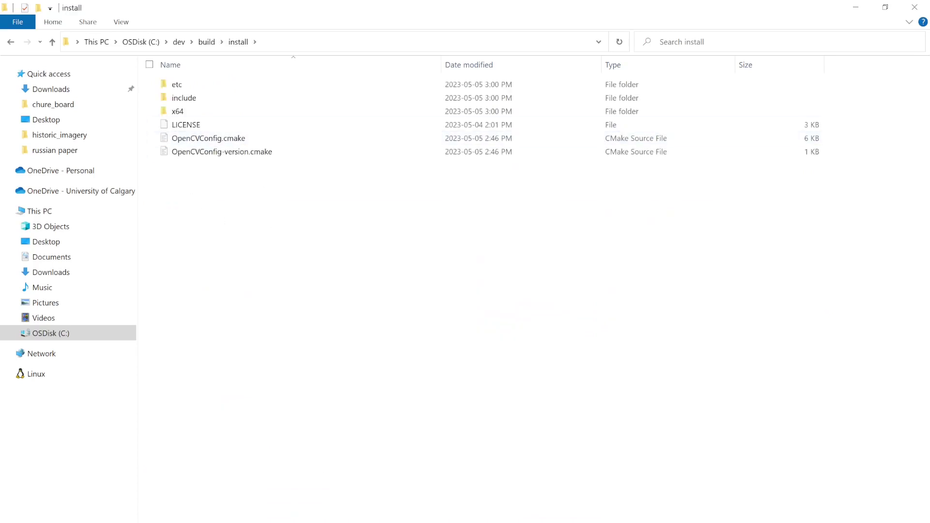
- Return to the wiki in Chrome and read how to add the OpenCV binaries folder to the PATH environment variable
click(420, 506)
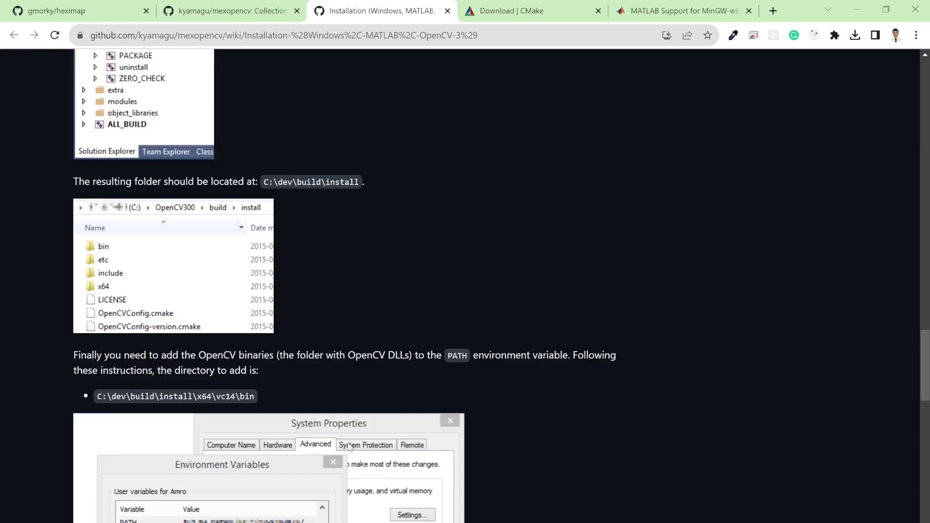
scroll(350, 446, down, 5)
scroll(315, 441, up, 1)
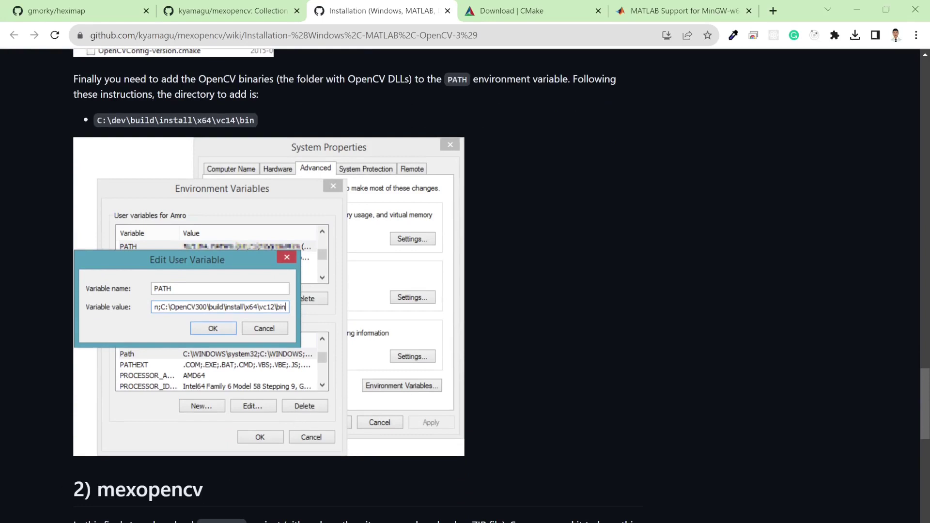
- Search Windows for "system" and open the Environment Variables dialog from System Properties
key(super)
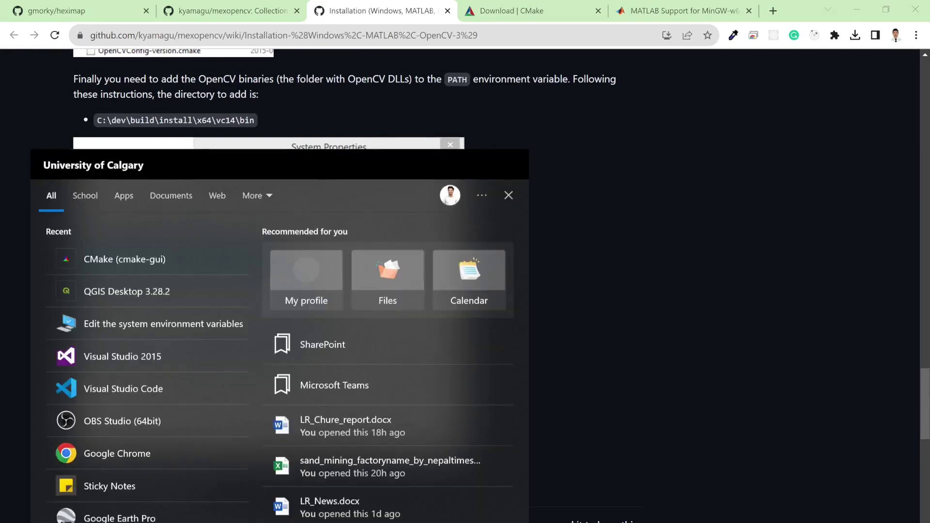
text(system)
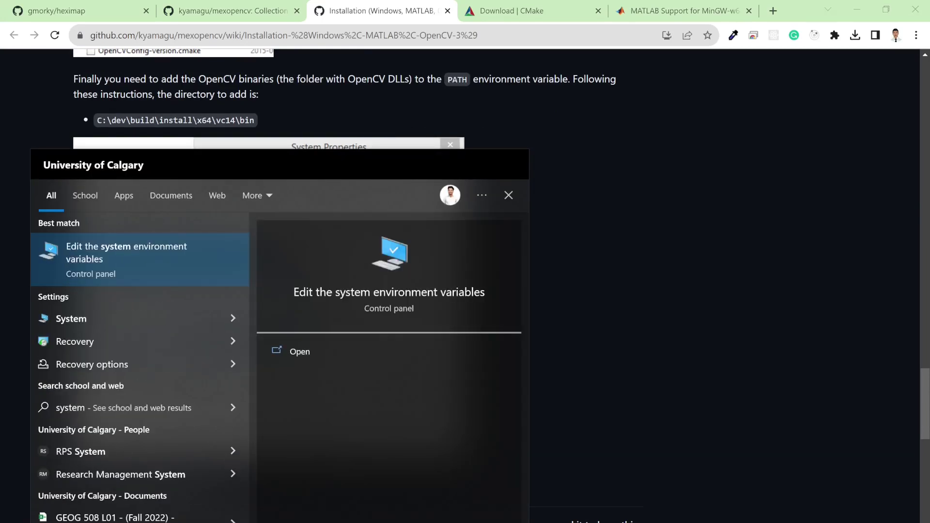
click(167, 262)
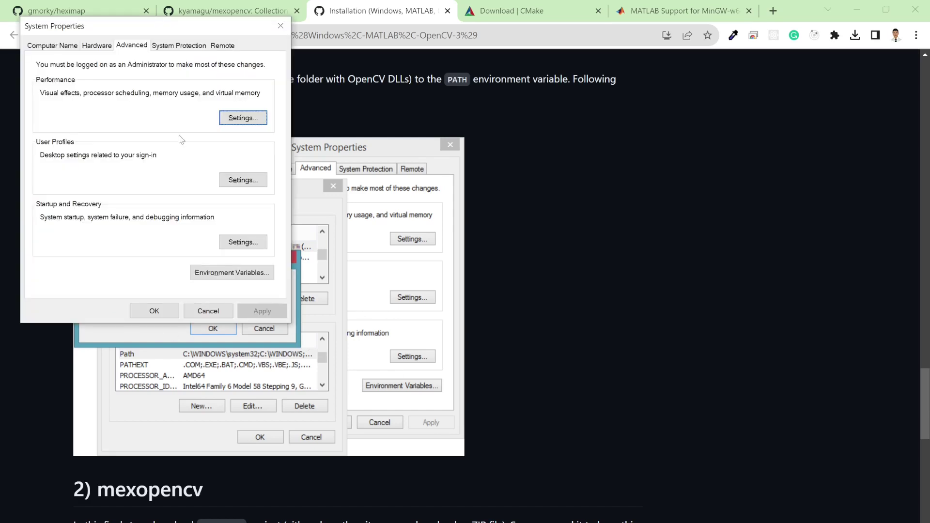
click(228, 274)
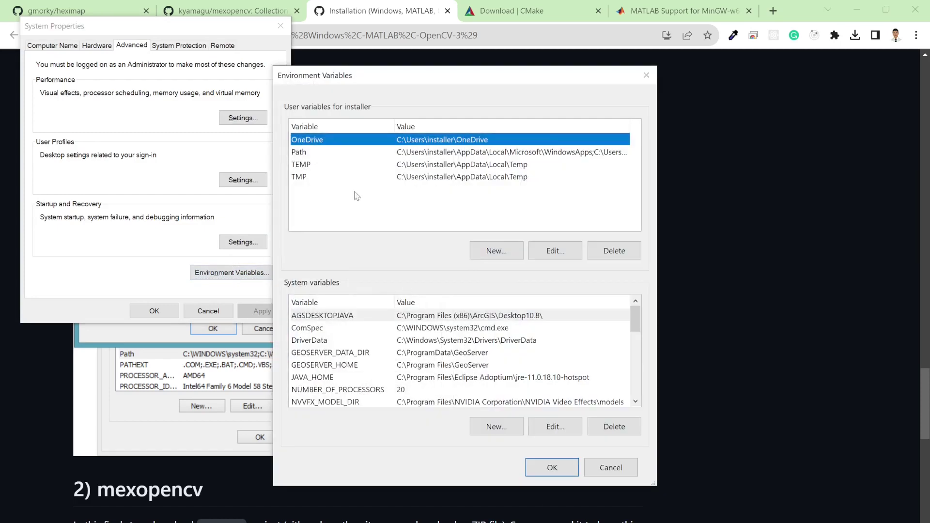
- Check the user Path variable for the entry C:\dev\build\install\x64\vc14\bin, and close all the system dialogs
double_click(336, 153)
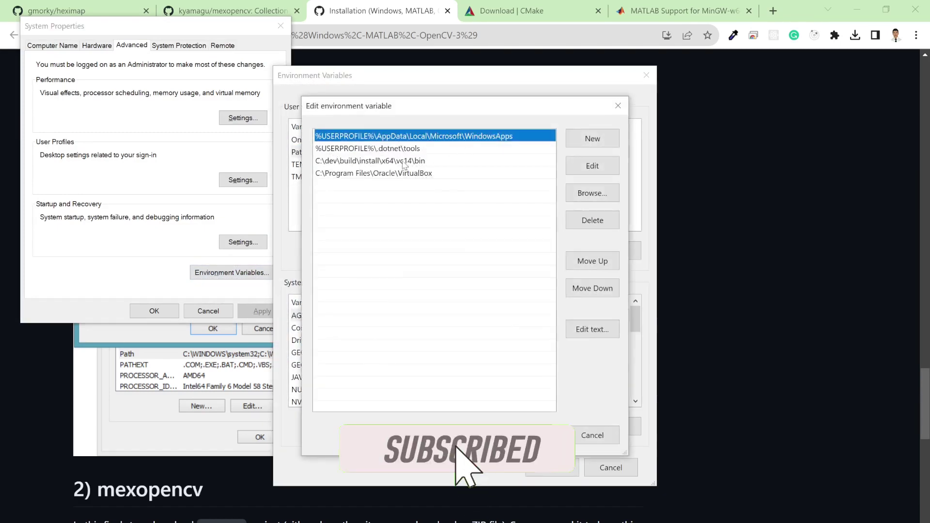
click(318, 162)
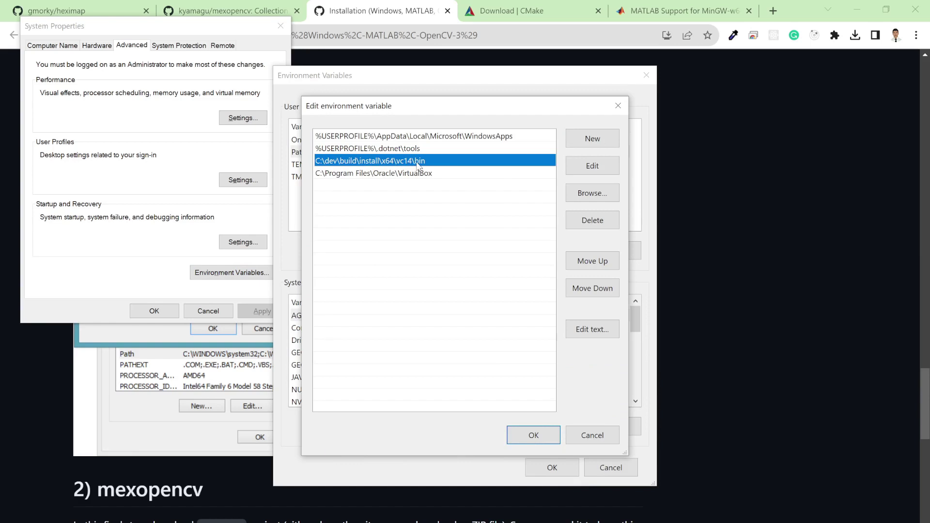
click(618, 104)
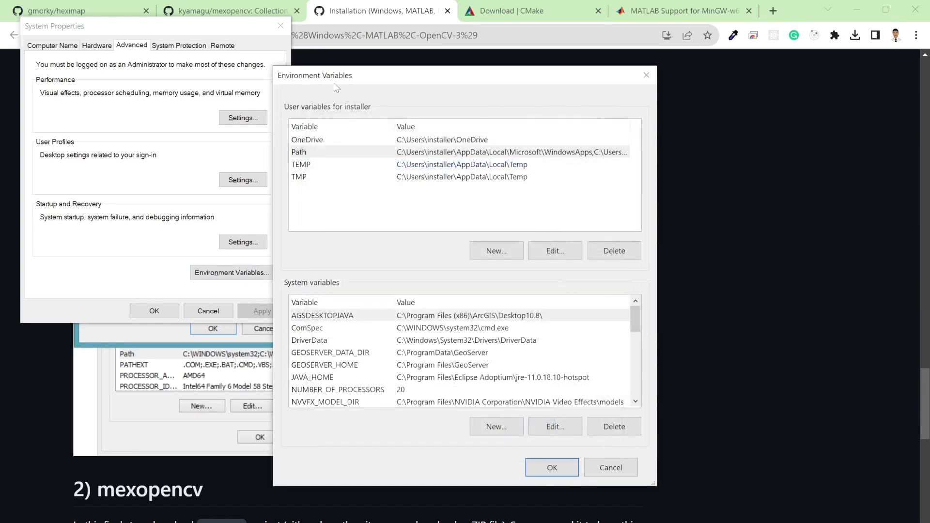
click(647, 75)
click(281, 25)
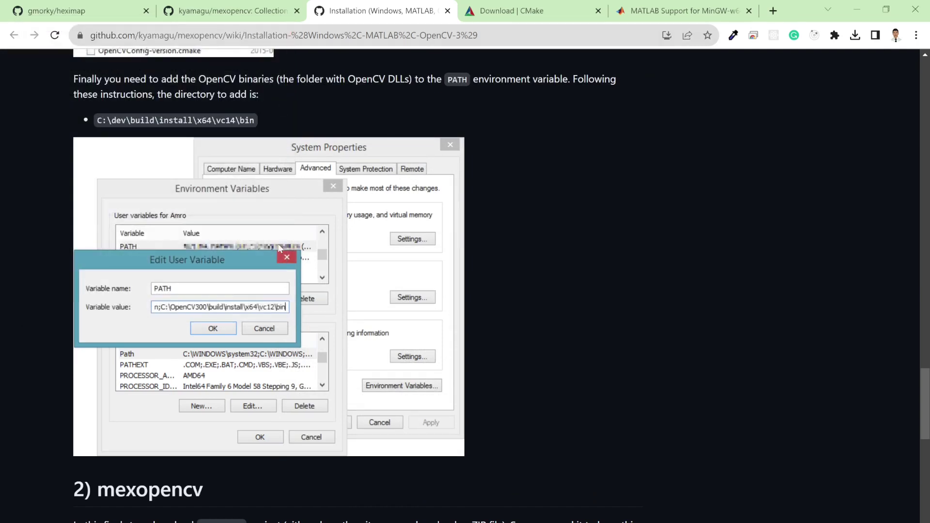
- Read the wiki's mexopencv section with the download path and the MATLAB commands to run
scroll(281, 364, down, 4)
scroll(281, 359, down, 1)
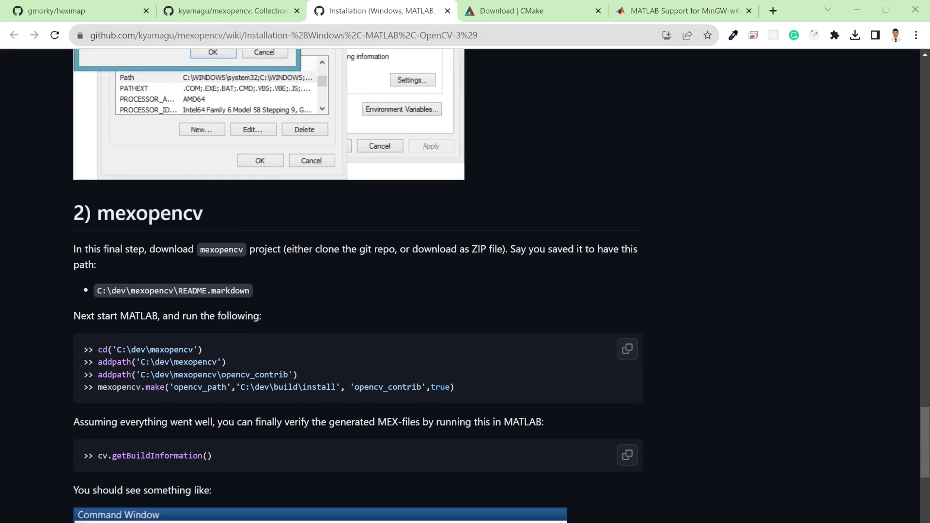
click(915, 10)
scroll(279, 443, down, 2)
- Search Windows for "mat" and launch MATLAB
key(super)
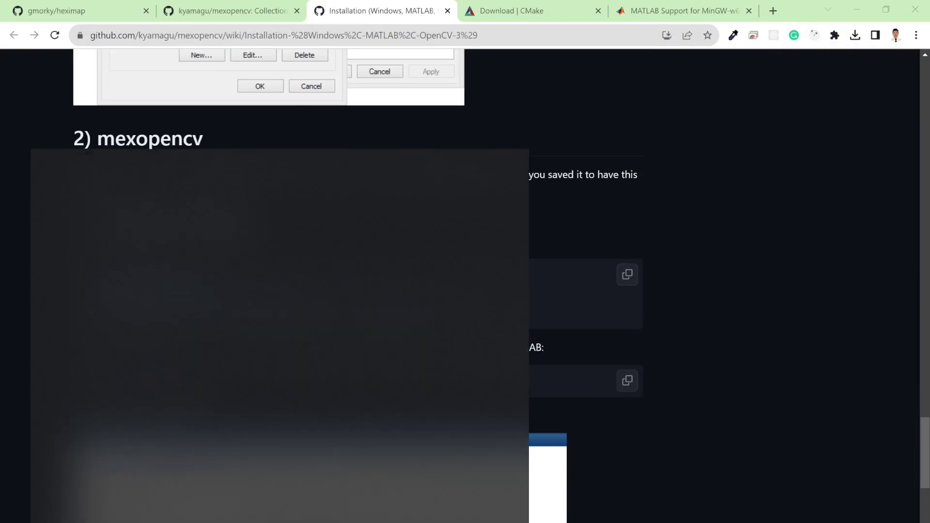
text(mat)
key(Return)
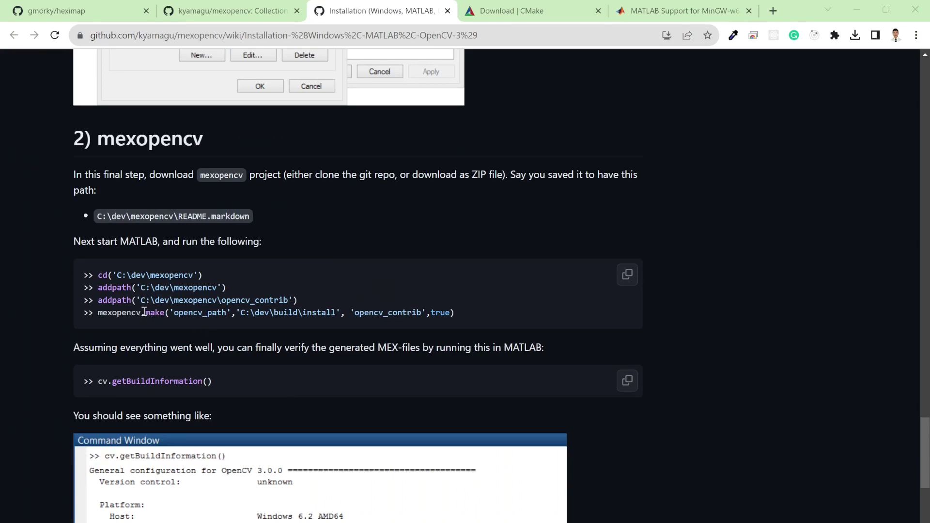
- Review the wiki's mexopencv.make command and, in Visual Studio Code, highlight mex -setup cpp in the installation_new.md preview
drag(145, 312, 166, 313)
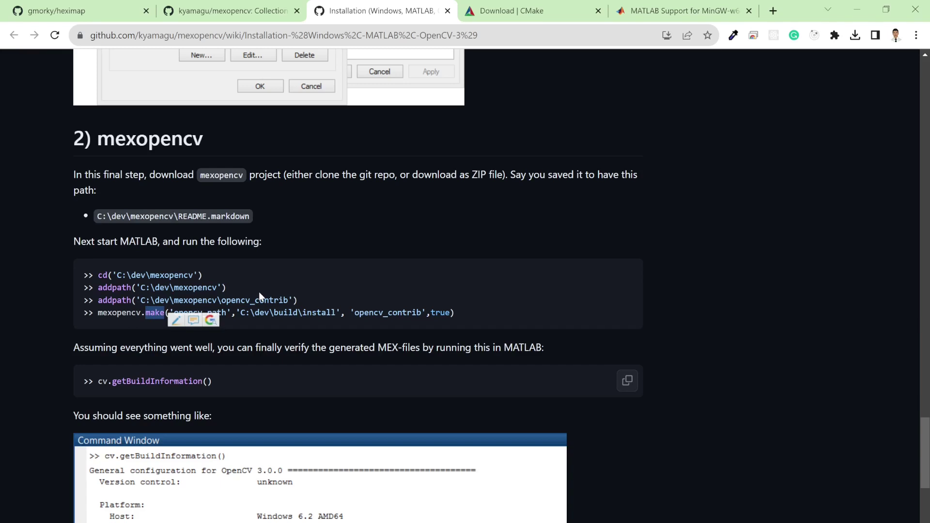
click(150, 314)
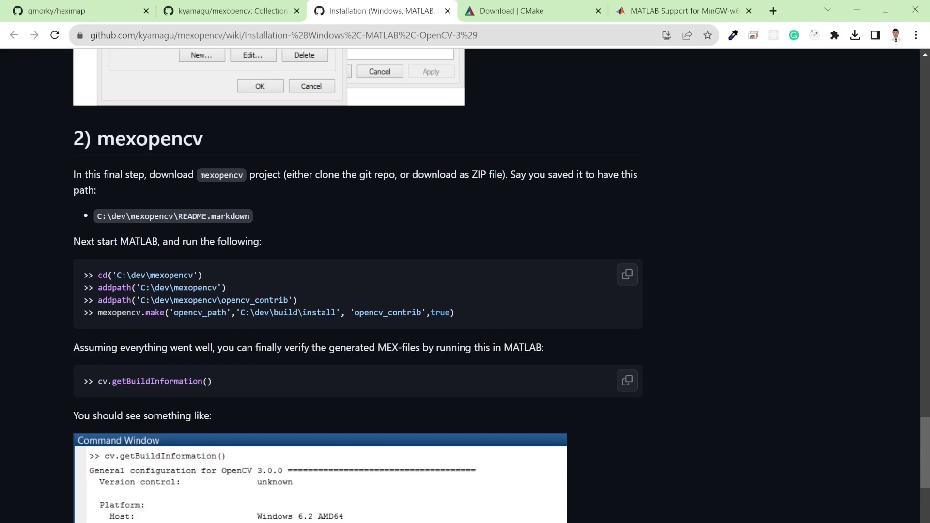
key(alt+Tab)
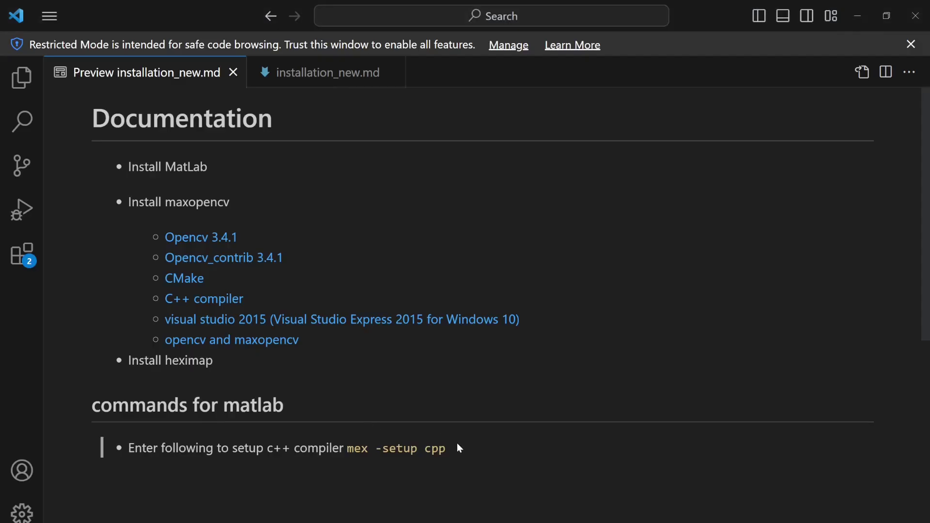
drag(453, 449, 350, 449)
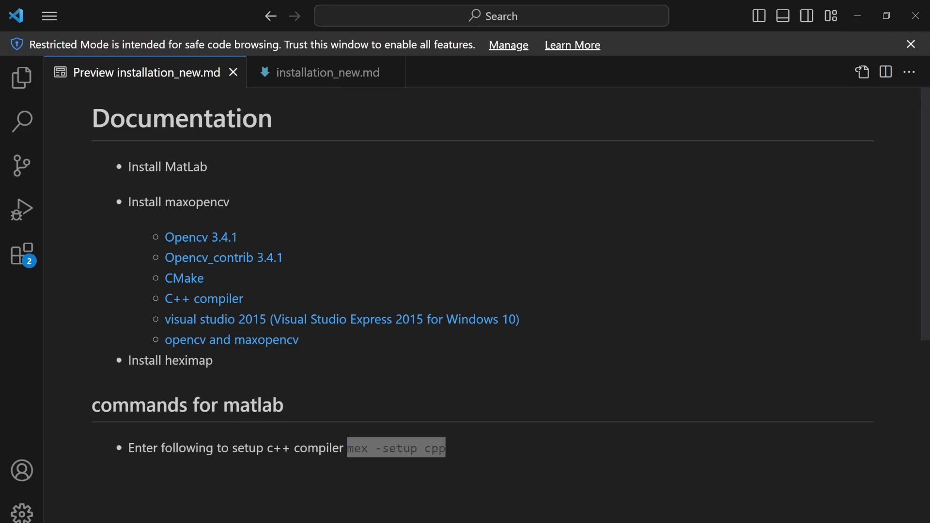
- Return to the wiki in Chrome and read the cv.getBuildInformation() verification example down to the end of the page
click(400, 507)
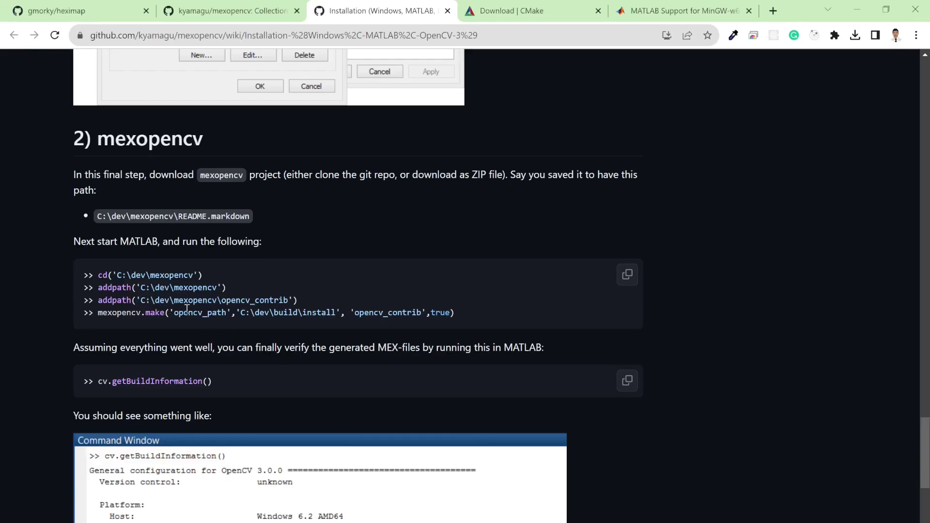
scroll(264, 442, down, 3)
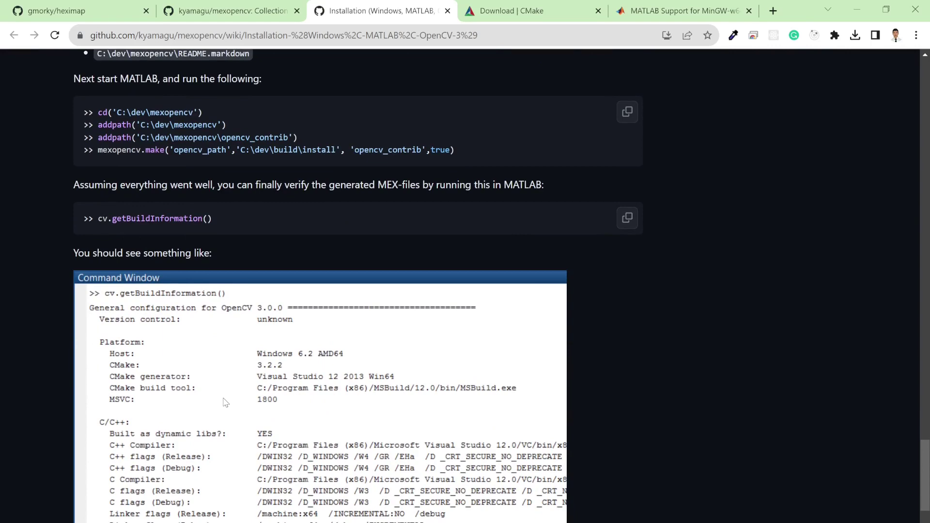
scroll(225, 402, down, 4)
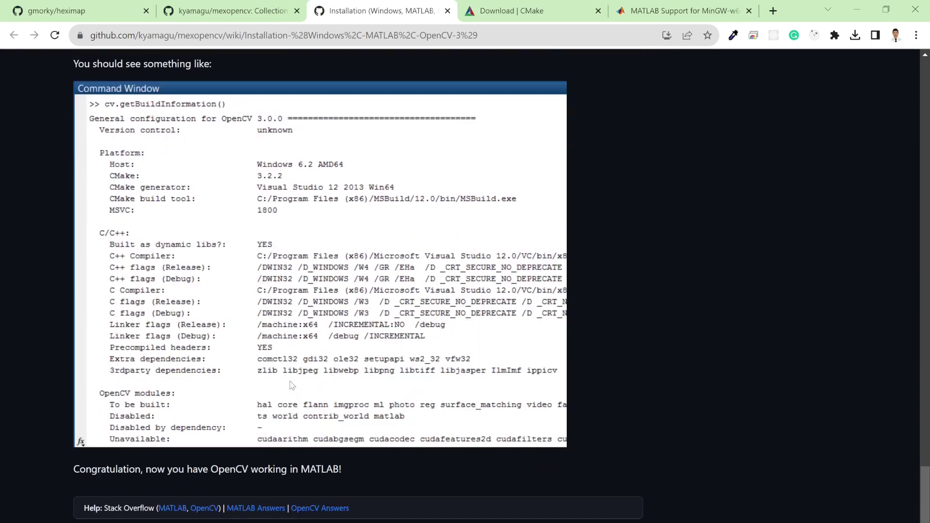
- Review the wiki's cv.getBuildInformation() verification command and switch to the Command Window in MATLAB
scroll(300, 364, up, 1)
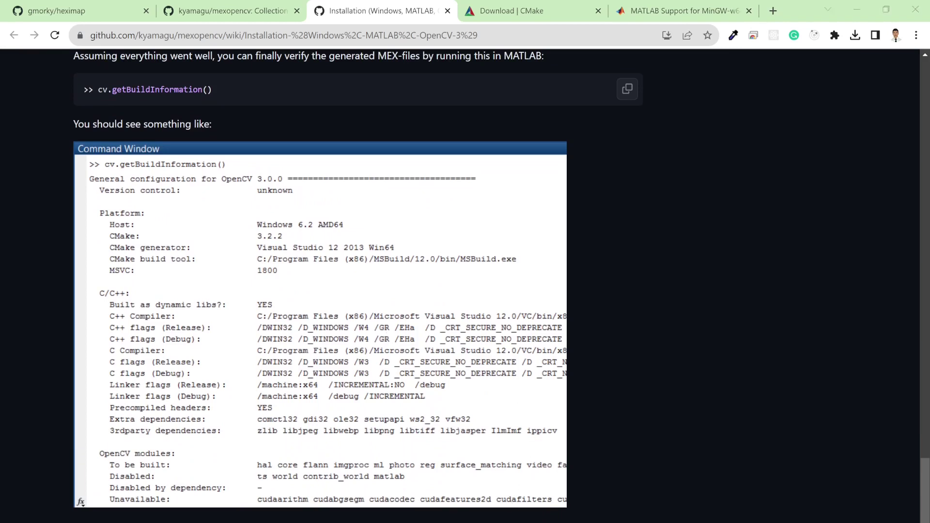
key(alt+Tab)
click(278, 330)
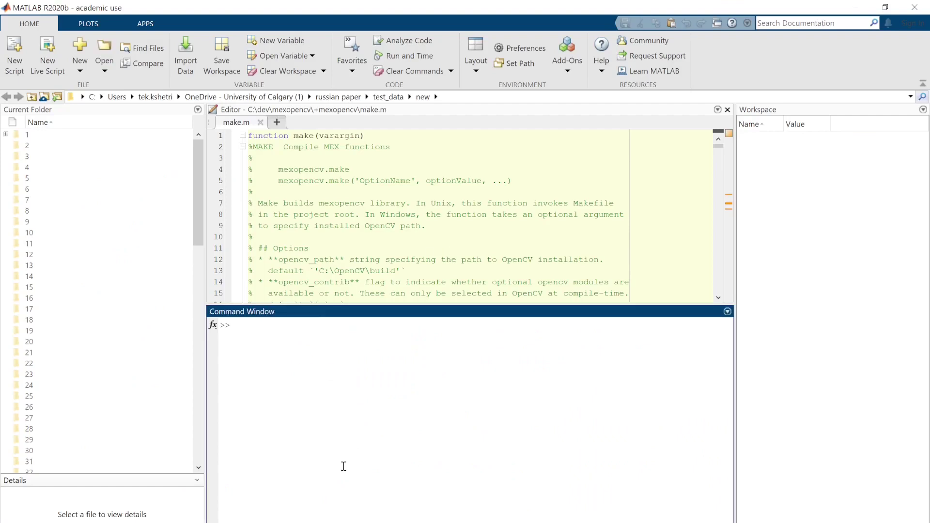
- In Chrome, read the gmorky/heximap README down to its Installation section and show the repository's clone and download options
key(alt+Tab)
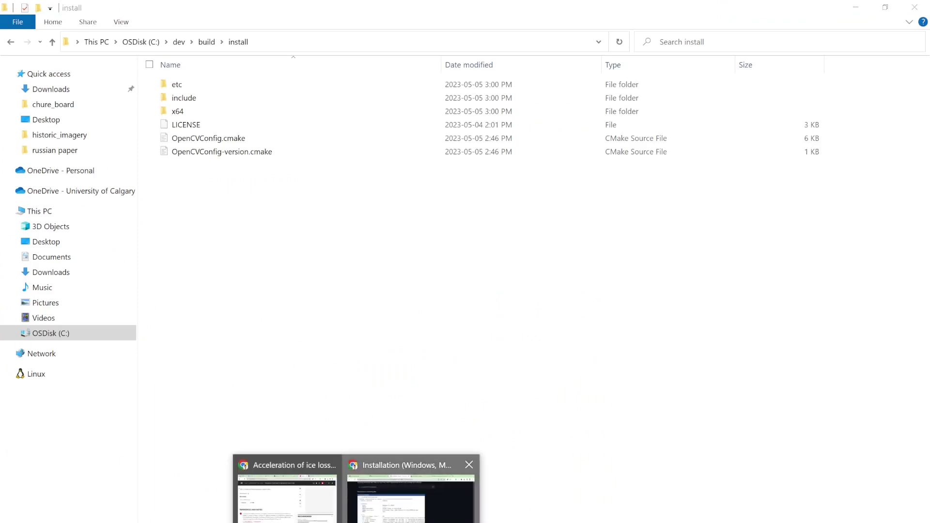
click(411, 490)
click(85, 6)
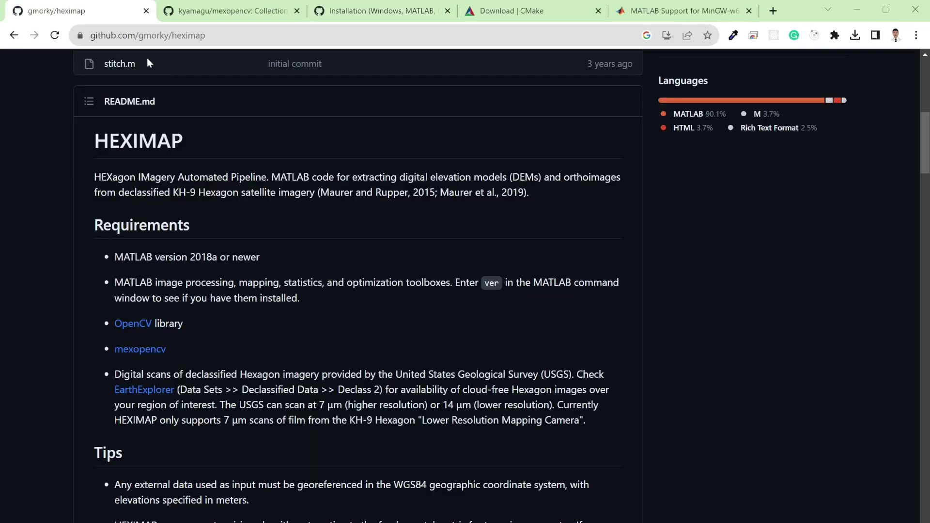
scroll(247, 343, down, 3)
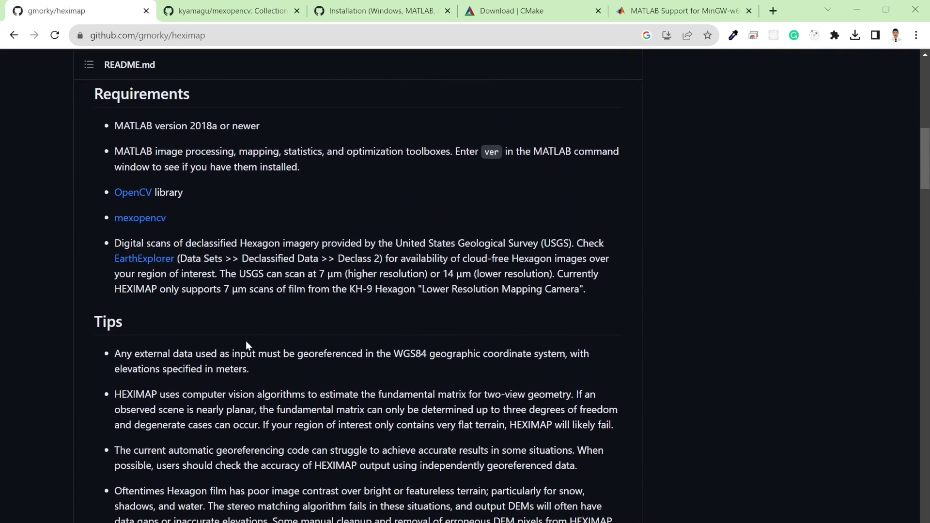
scroll(246, 341, down, 2)
scroll(246, 341, down, 3)
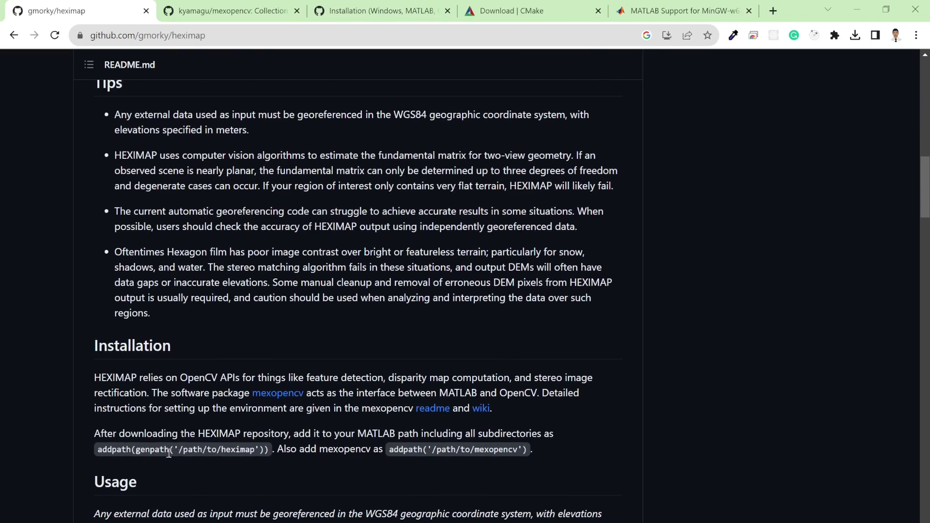
scroll(436, 351, up, 20)
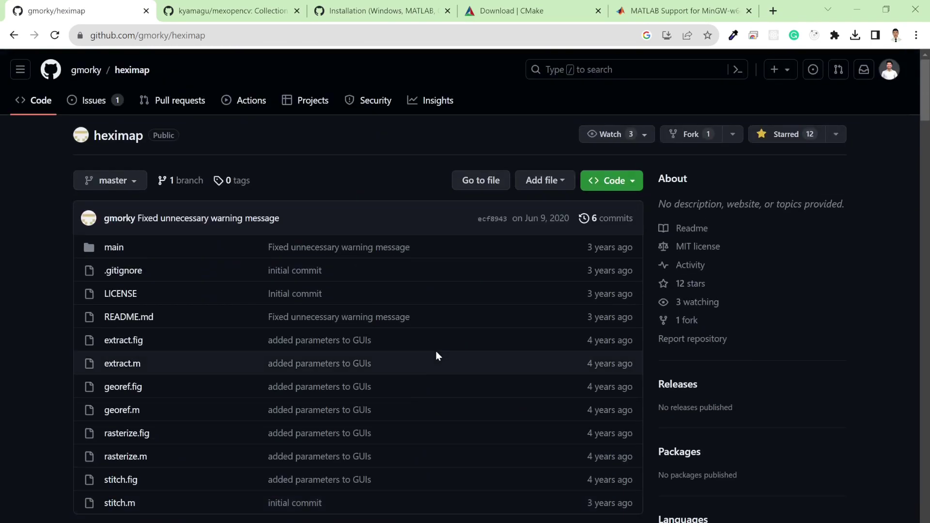
click(628, 181)
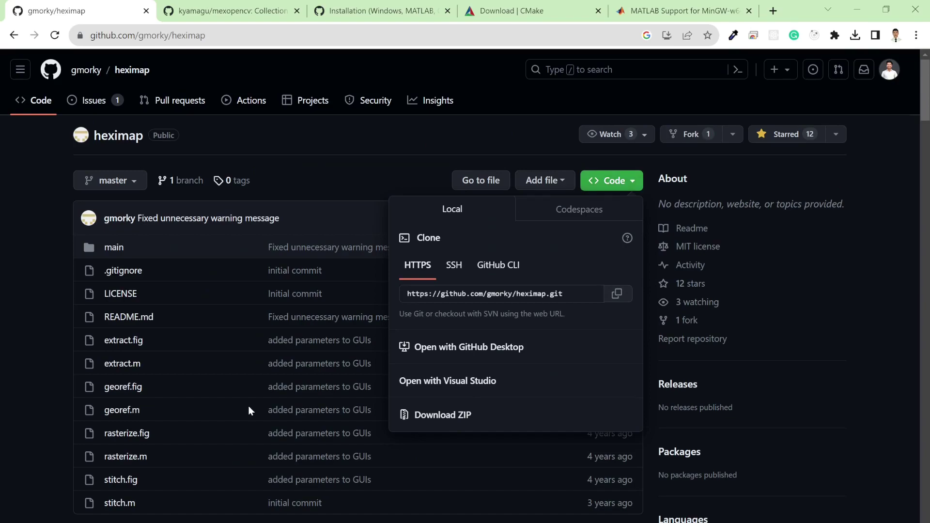
- Copy the addpath(genpath('/path/to/heximap')) command from the README's Installation section
scroll(248, 406, down, 15)
scroll(249, 406, down, 8)
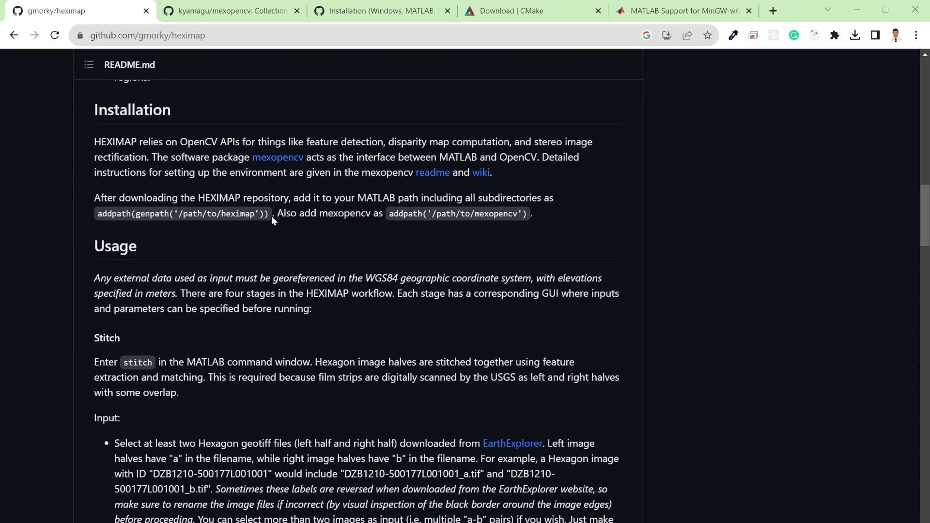
drag(267, 214, 94, 214)
key(ctrl+c)
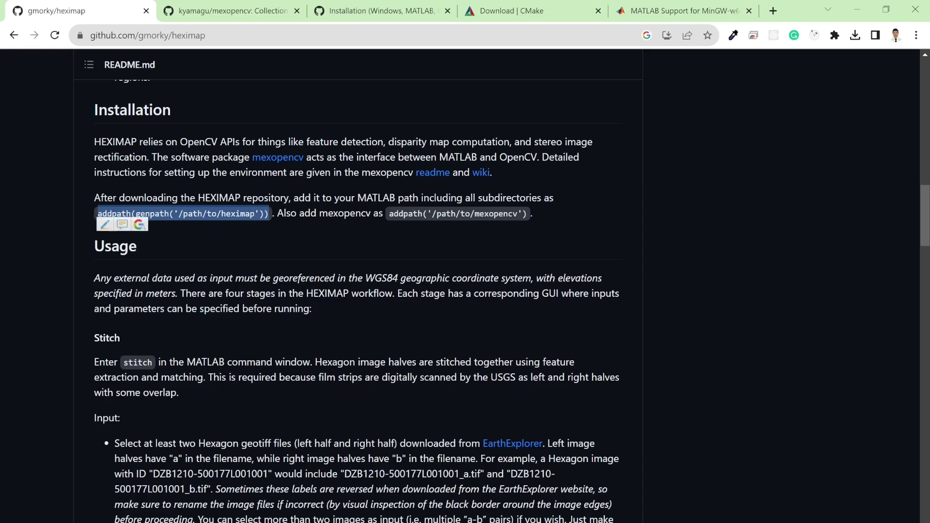
- Switch to MATLAB, paste the copied addpath command at the prompt and remove its placeholder path
key(alt+Tab)
key(ctrl+v)
key(BackSpace)
key(BackSpace)
key(BackSpace)
key(BackSpace)
key(BackSpace)
key(BackSpace)
key(BackSpace)
key(BackSpace)
key(BackSpace)
key(BackSpace)
key(BackSpace)
key(BackSpace)
key(BackSpace)
key(BackSpace)
key(BackSpace)
key(BackSpace)
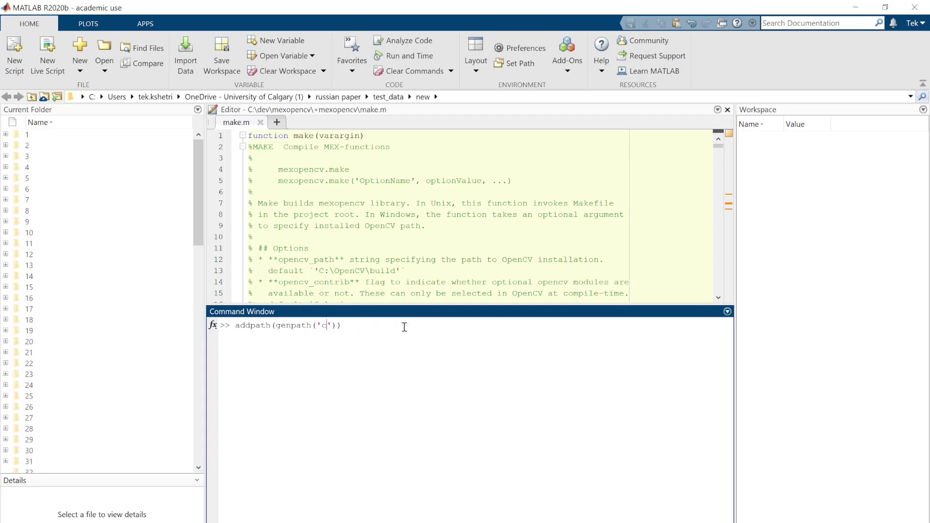
- Switch to File Explorer and open the heximap folder in C:\dev
key(alt+Tab)
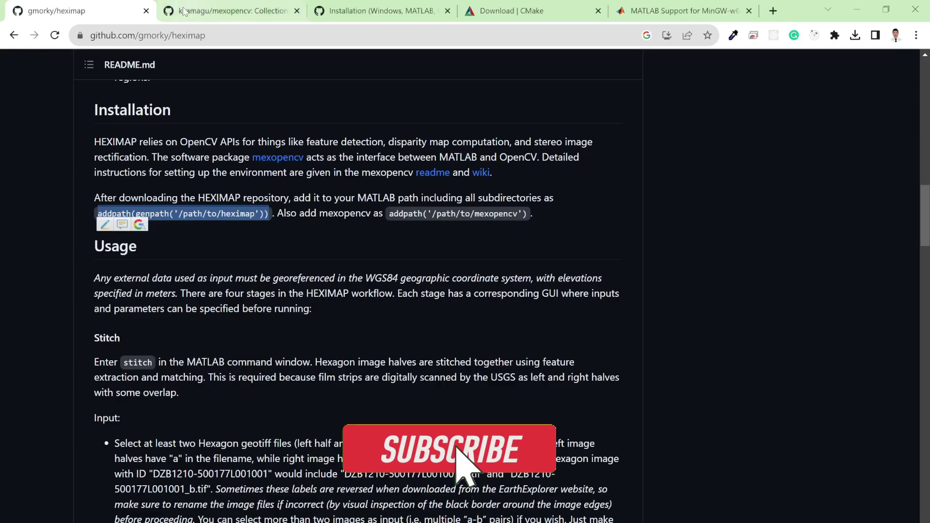
key(alt+Tab)
key(Tab)
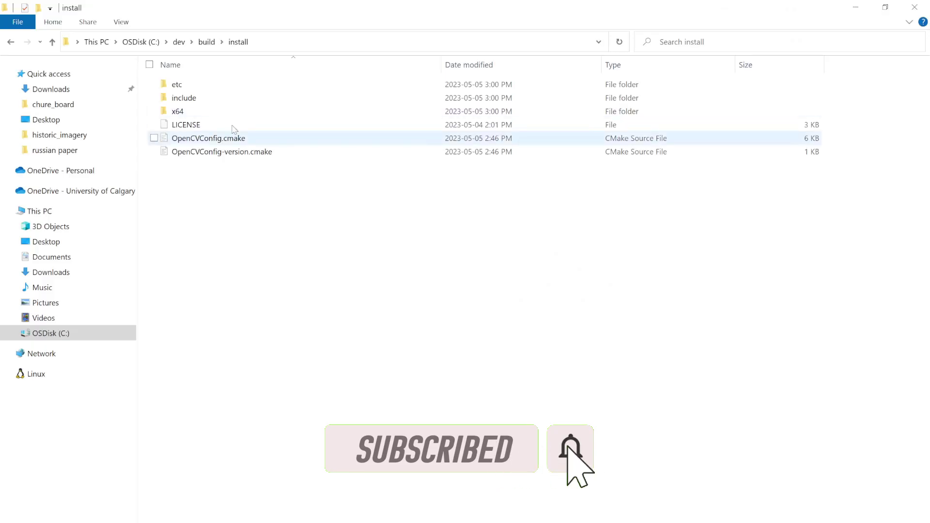
click(205, 41)
click(179, 44)
click(189, 102)
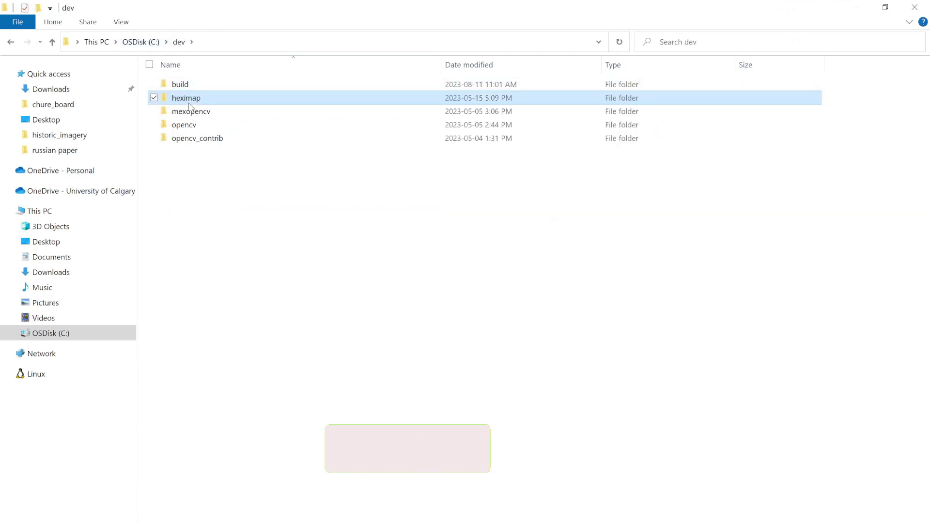
double_click(189, 98)
click(59, 24)
click(60, 23)
click(54, 25)
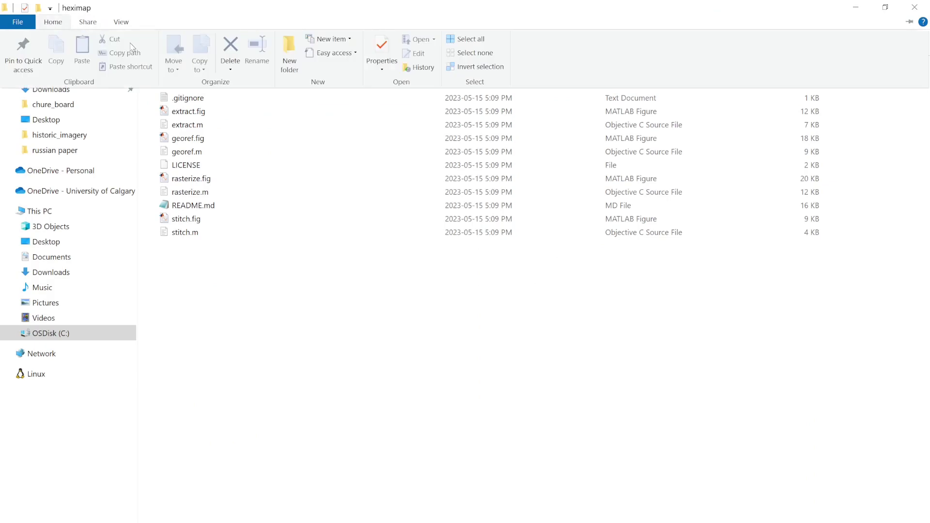
click(223, 303)
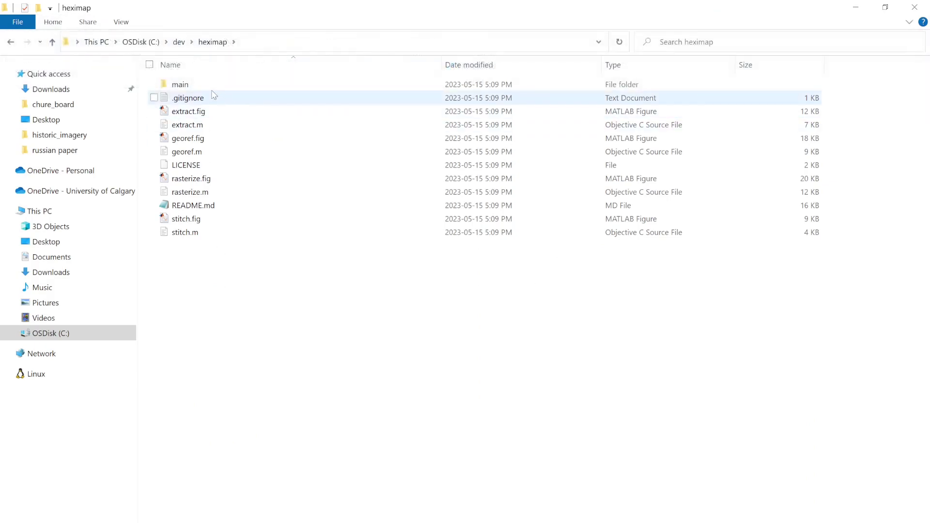
- Copy the full path of stitch.m in the heximap folder
click(196, 234)
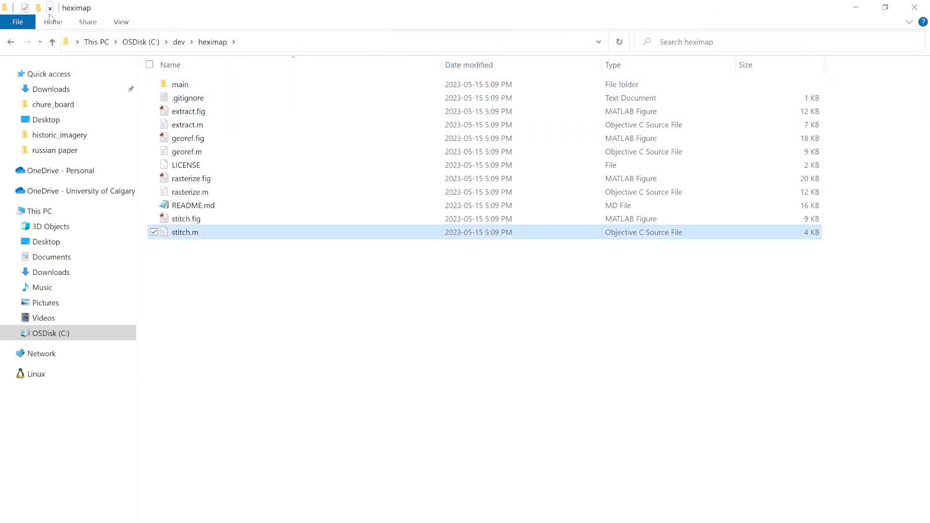
click(52, 21)
click(126, 53)
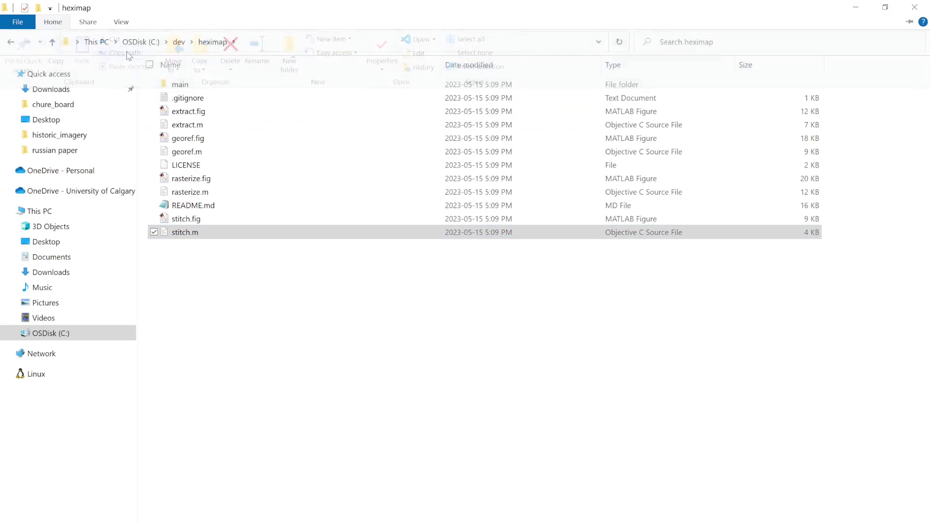
- Return to MATLAB, paste the copied path inside the genpath quotes and remove its extra double quotes
key(alt+Tab)
key(alt+Tab)
key(Tab)
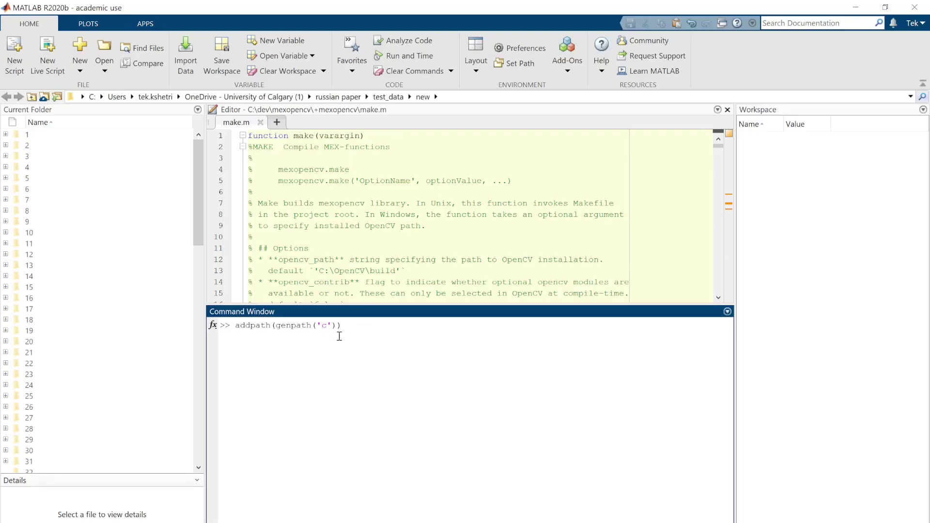
key(BackSpace)
key(ctrl+v)
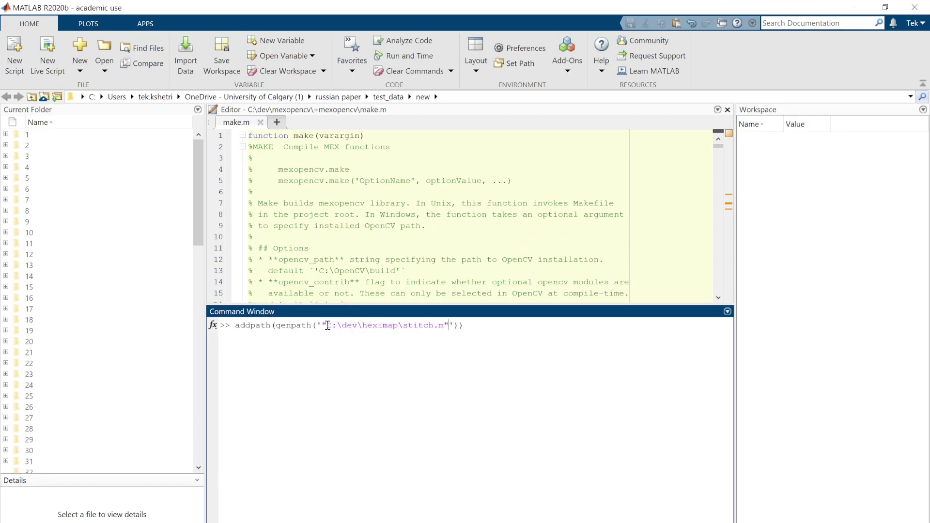
click(328, 325)
key(BackSpace)
click(443, 325)
key(BackSpace)
key(BackSpace)
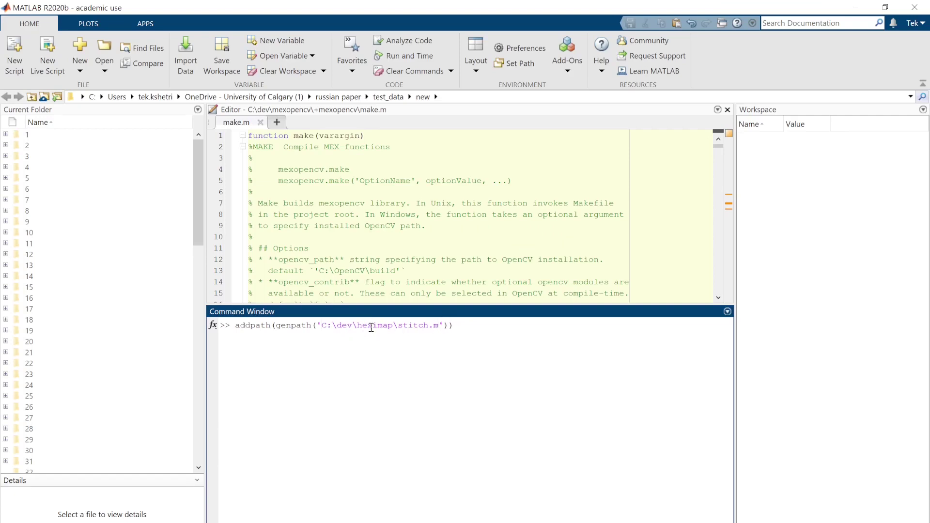
- Trim the stitch.m file name from the path and run addpath(genpath('C:\dev\heximap'))
key(BackSpace)
key(BackSpace)
key(BackSpace)
key(BackSpace)
key(BackSpace)
key(BackSpace)
key(BackSpace)
key(BackSpace)
key(BackSpace)
key(Return)
- Run addpath(genpath('C:\dev\maxopencv')) in MATLAB after checking the syntax against the heximap README in Chrome
text(addpath()
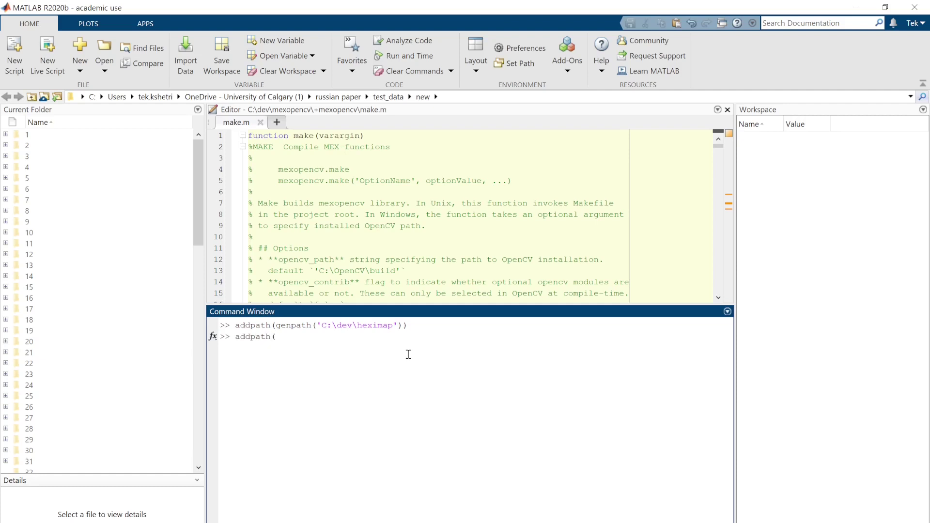
text(genpath()
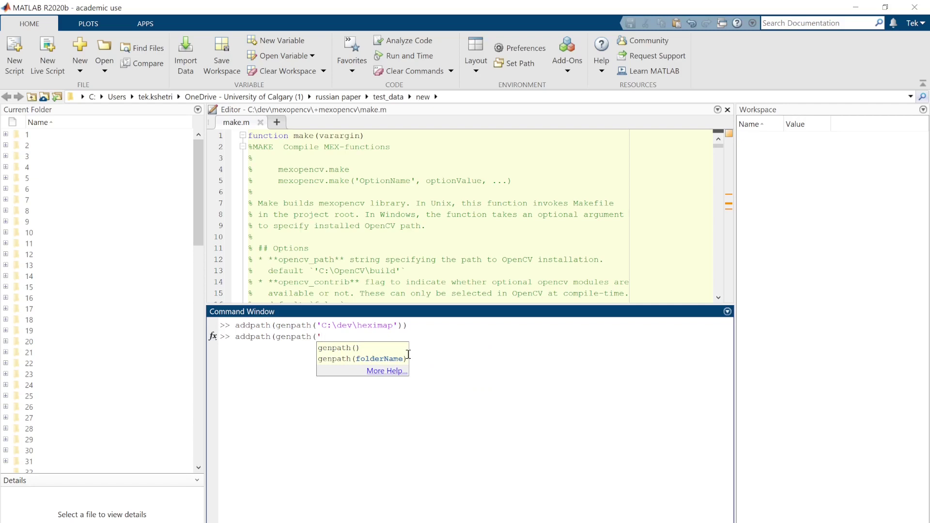
text('C:\dev\maxopencv')))
key(alt+Tab)
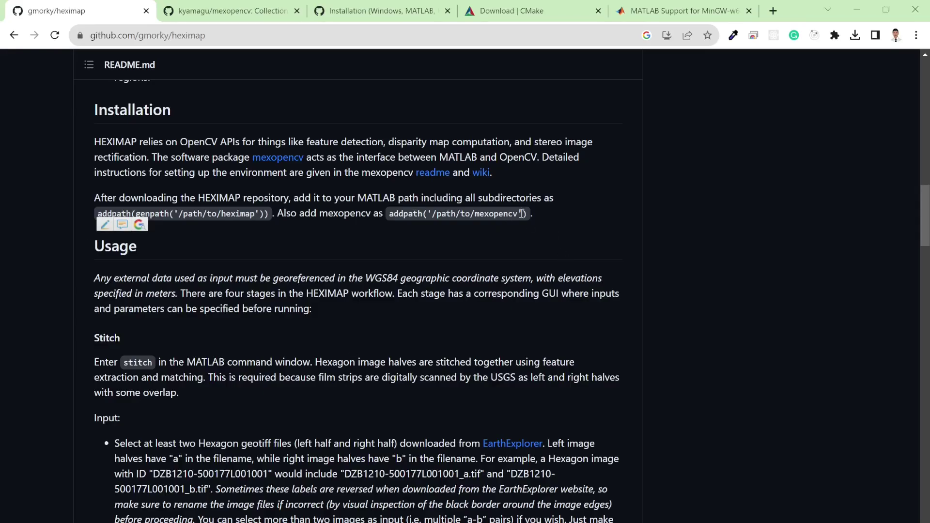
key(alt+Tab)
key(Return)
- Run the stitch command in MATLAB to open the HEXIMAP stitch window, and close that window
key(alt+Tab)
key(alt+Tab)
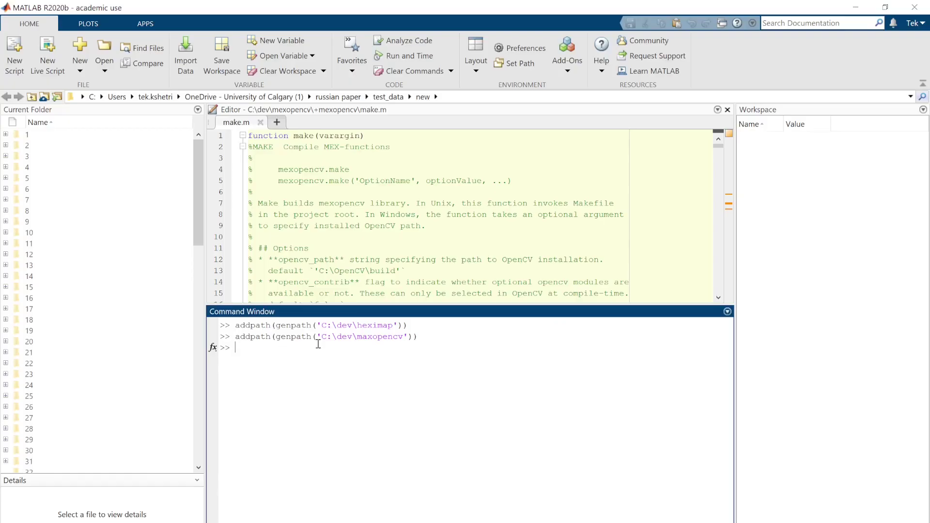
text(stich)
key(Return)
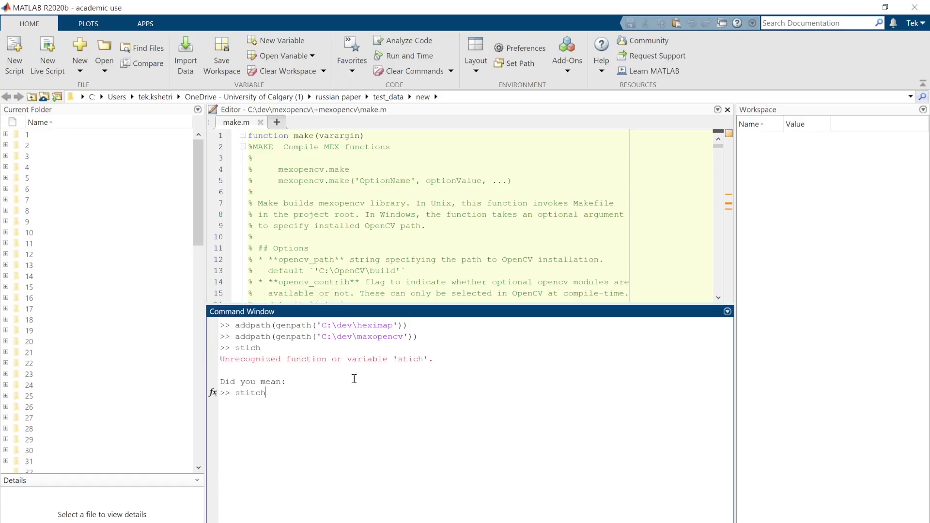
key(Return)
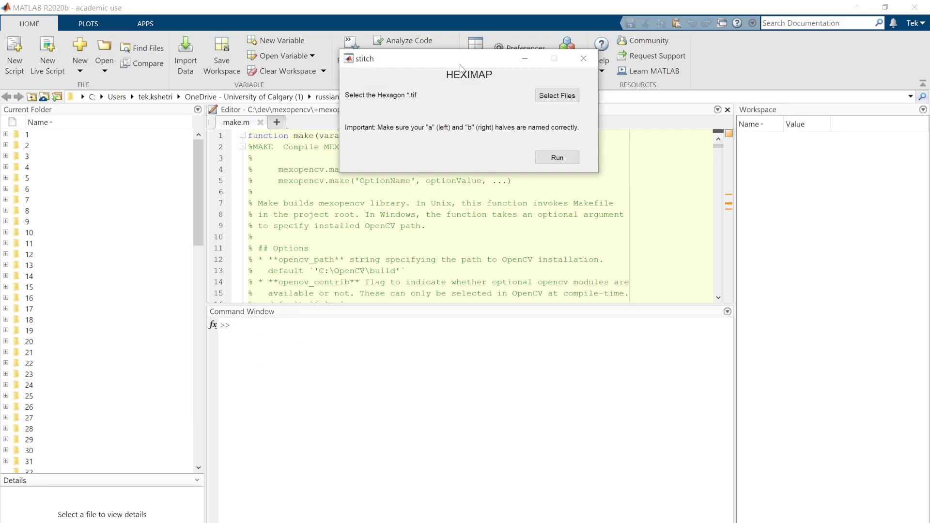
drag(442, 60, 402, 197)
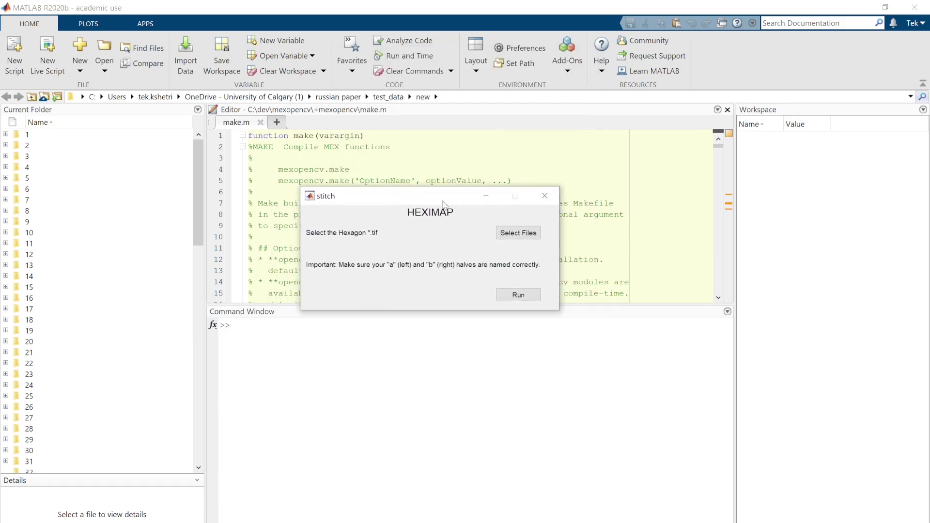
click(543, 197)
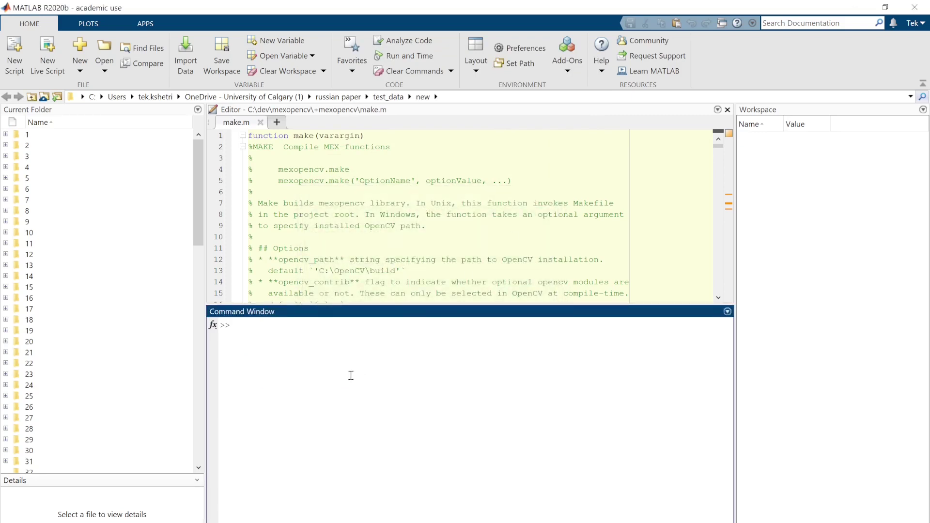